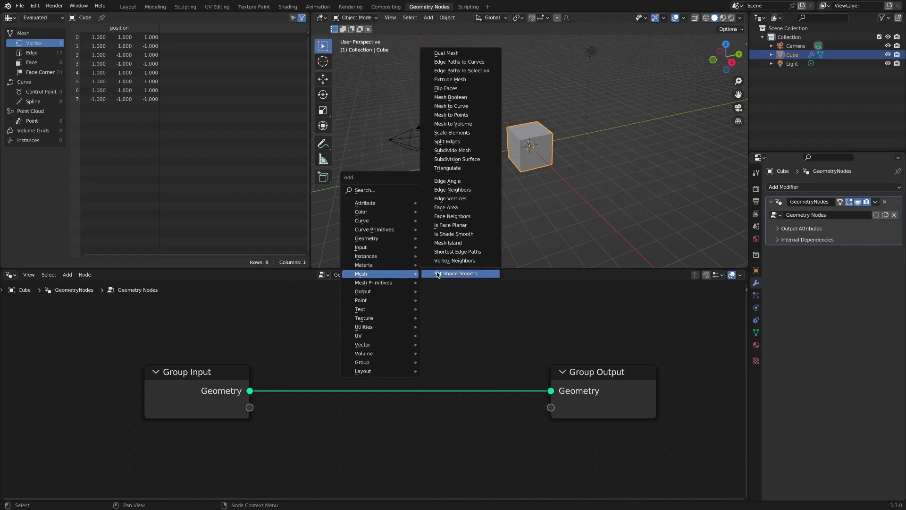
# Insert an Extrude Mesh node between the Group Input and Group Output nodes.
pyautogui.click(485, 80)
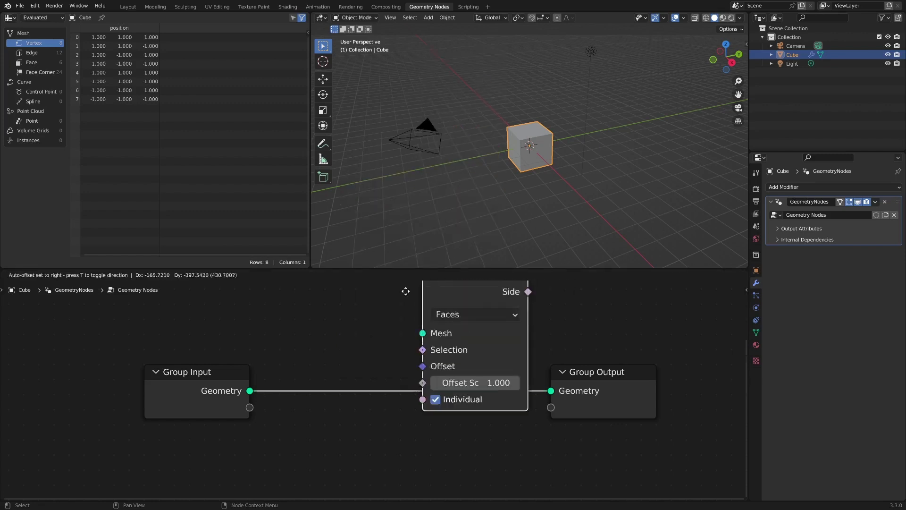
pyautogui.click(366, 334)
pyautogui.moveTo(498, 360); pyautogui.dragTo(514, 315, button='middle')
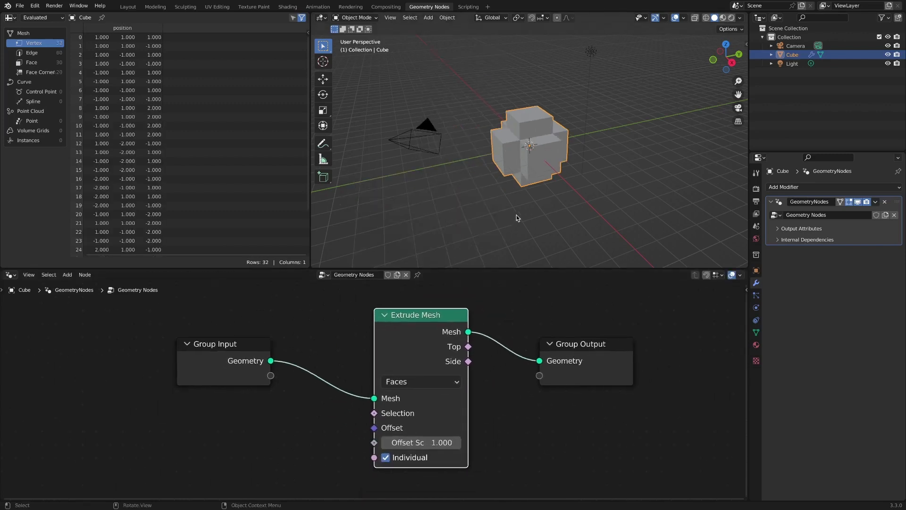
pyautogui.scroll(4, 550, 177)
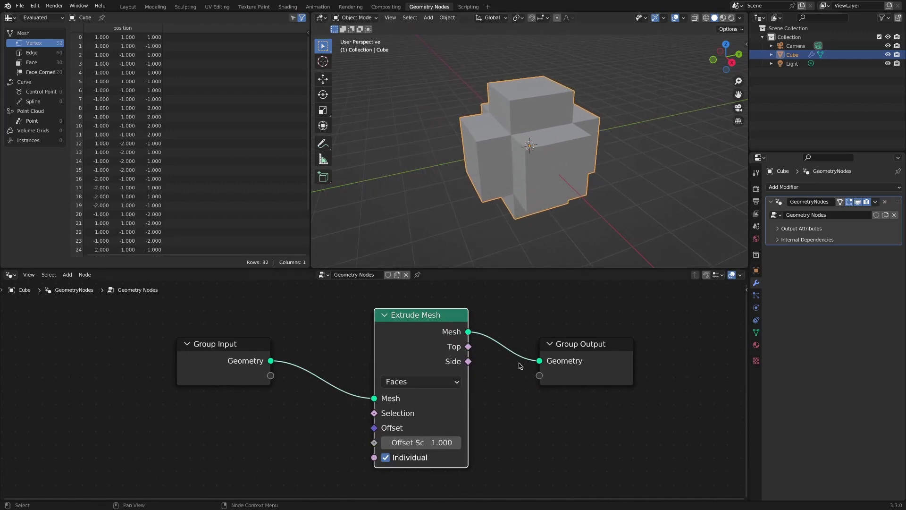
pyautogui.click(510, 384)
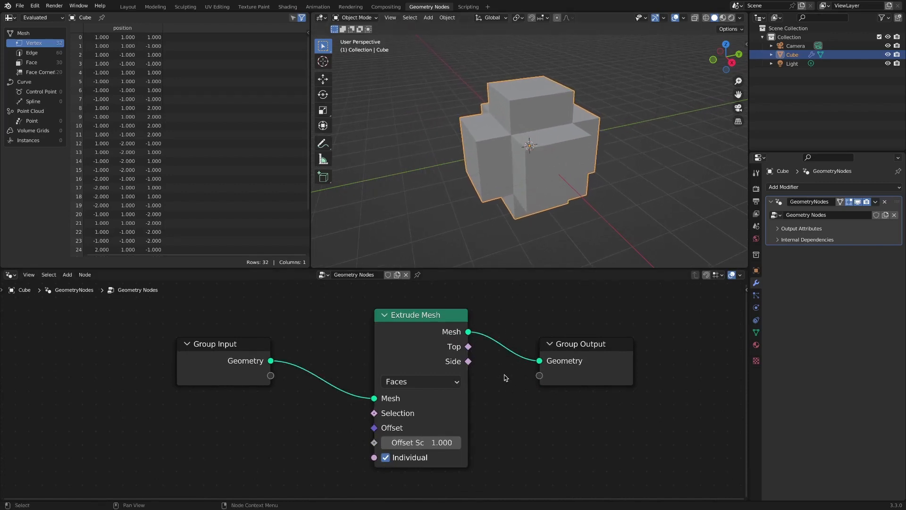
# Try Extrude Mesh with Individual disabled, set its offset scale to 2.6, and re-enable Individual.
pyautogui.click(386, 457)
pyautogui.moveTo(414, 442)
pyautogui.mouseDown()
pyautogui.moveTo(427, 442)
pyautogui.moveTo(416, 442)
pyautogui.mouseUp()
pyautogui.click(385, 457)
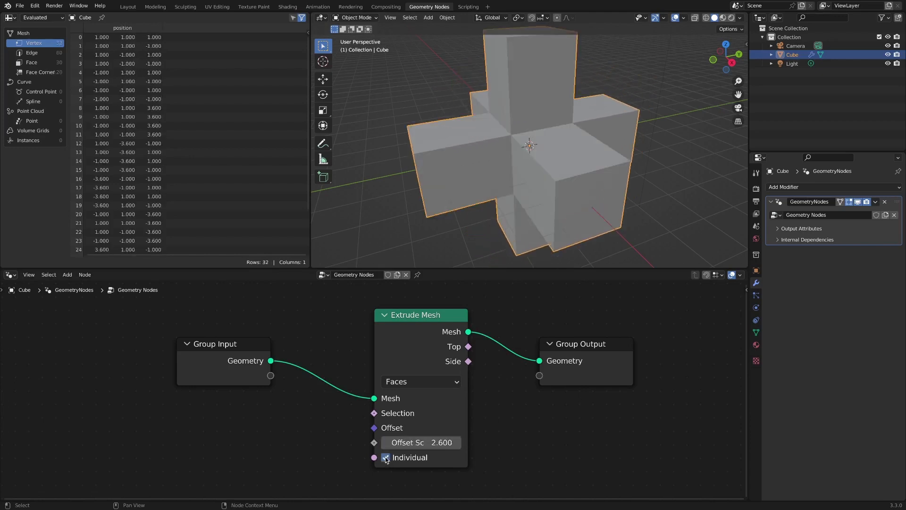
pyautogui.keyDown('ctrl'); pyautogui.moveTo(557, 168); pyautogui.dragTo(574, 178, button='middle'); pyautogui.keyUp('ctrl')
pyautogui.scroll(-1, 508, 406)
# Move Group Input away from Extrude Mesh, then add an Index node and connect it to the Extrude Mesh Selection.
pyautogui.moveTo(508, 405); pyautogui.dragTo(593, 395, button='middle')
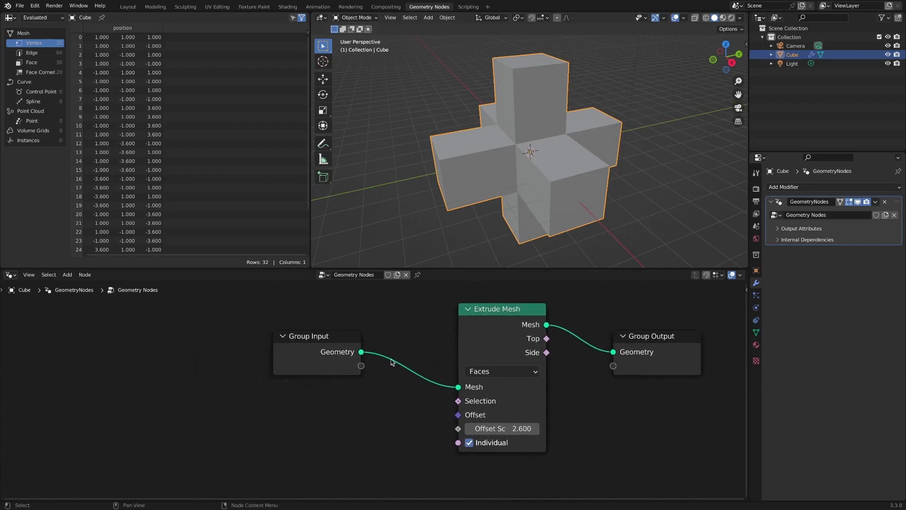
pyautogui.moveTo(283, 330); pyautogui.dragTo(158, 324)
pyautogui.click(329, 399)
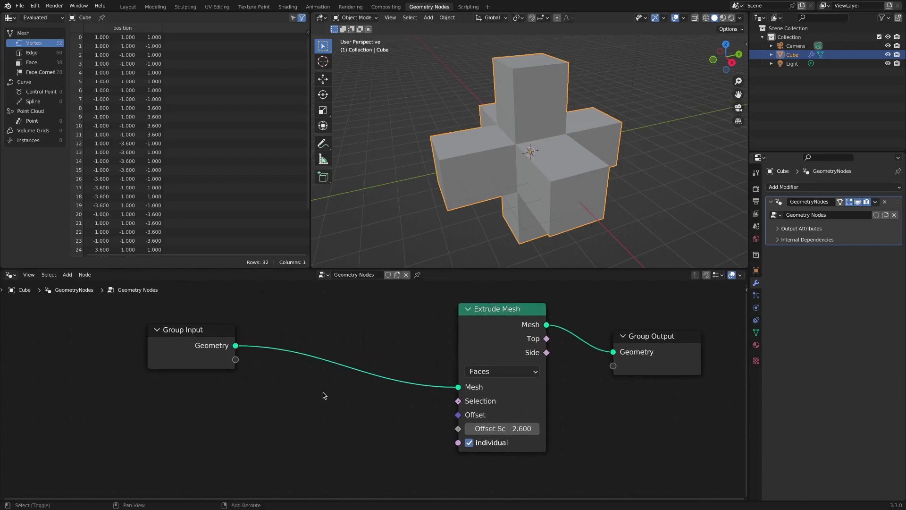
pyautogui.hotkey('shift', 'a')
pyautogui.moveTo(330, 366)
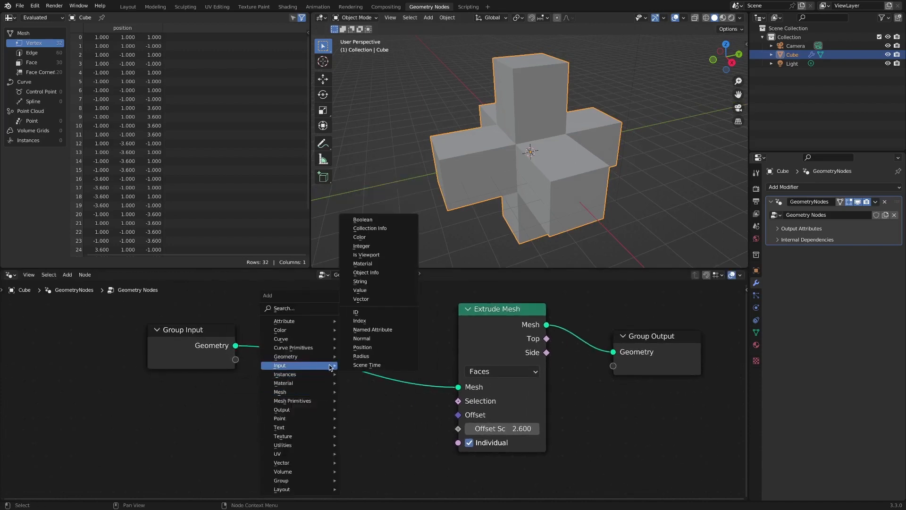
pyautogui.click(390, 321)
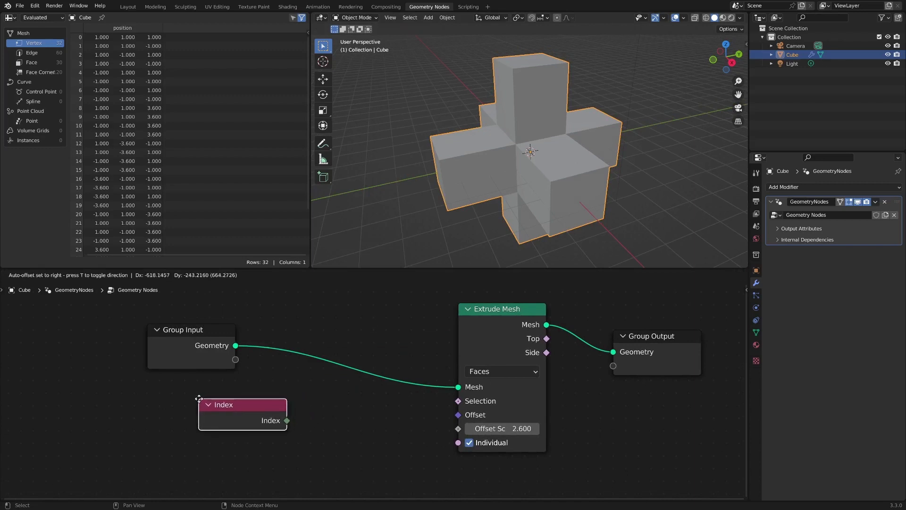
pyautogui.click(199, 400)
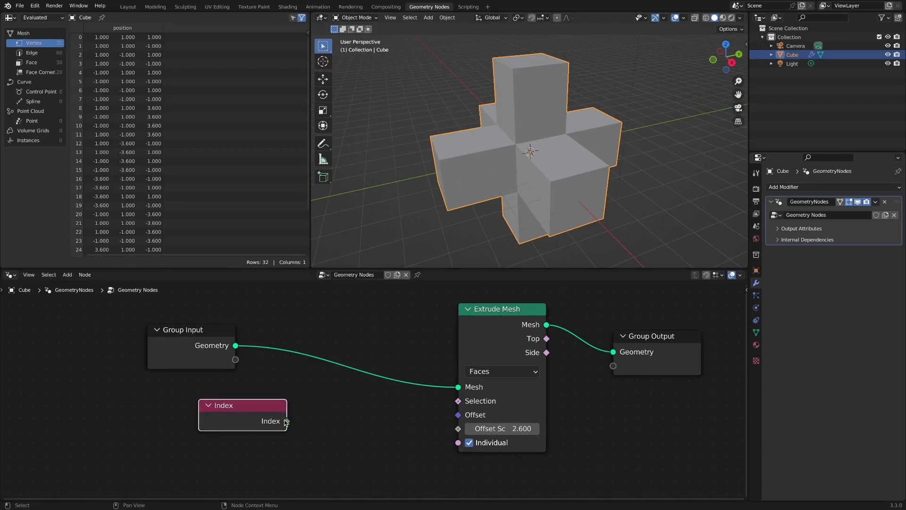
pyautogui.moveTo(286, 421); pyautogui.dragTo(474, 402)
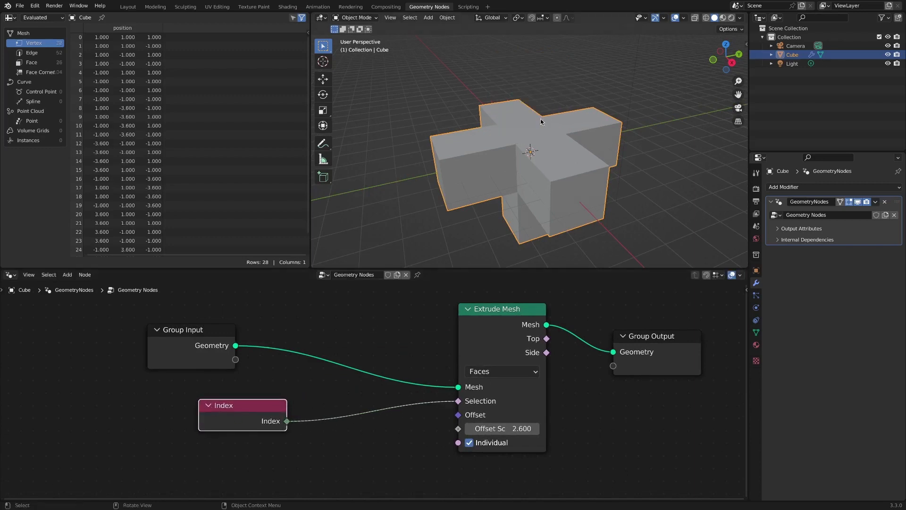
# Enable the wireframe overlay in the 3D viewport.
pyautogui.click(683, 18)
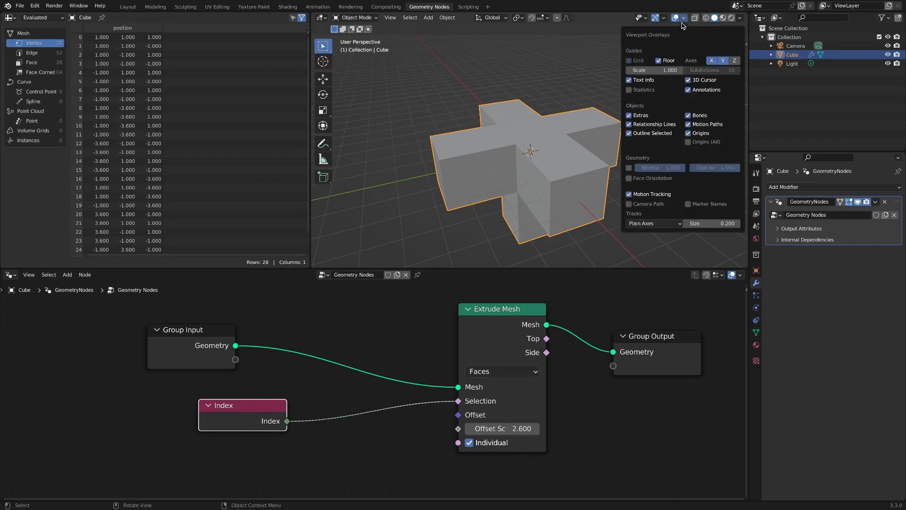
pyautogui.click(629, 168)
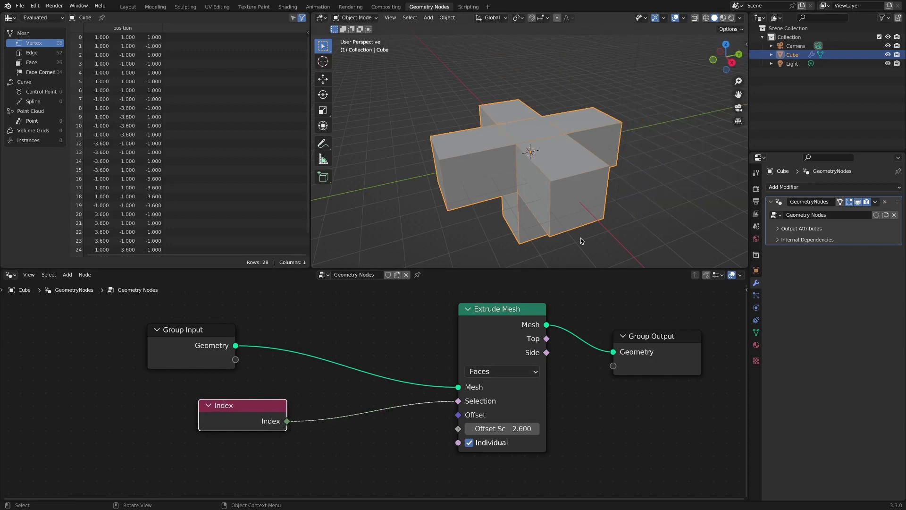
pyautogui.click(611, 306)
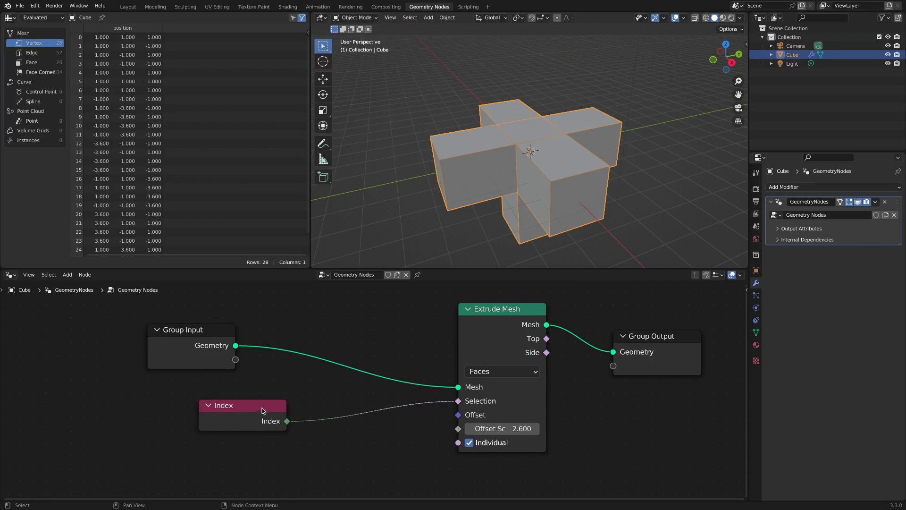
# Insert a Compare node between Index and the Extrude Mesh Selection, set to Integer and Equal.
pyautogui.moveTo(262, 410); pyautogui.dragTo(223, 416)
pyautogui.click(315, 404)
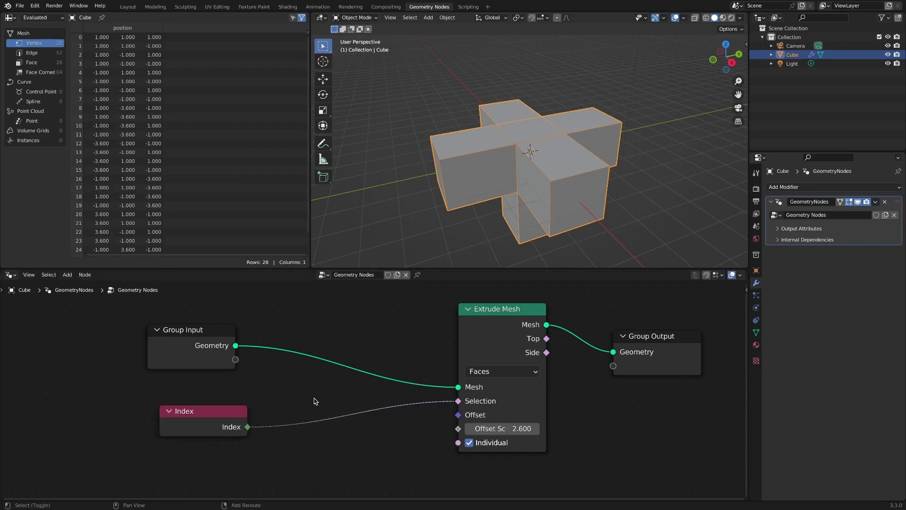
pyautogui.hotkey('shift', 'a')
pyautogui.moveTo(310, 459)
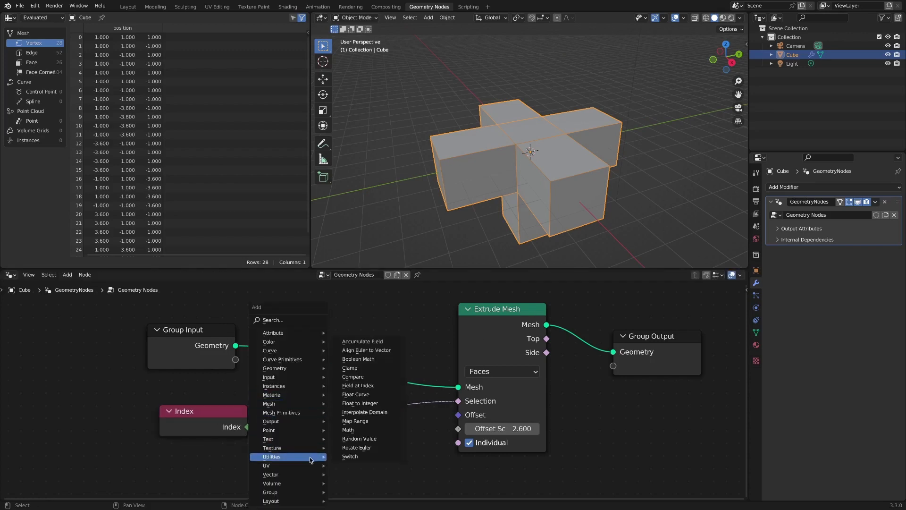
pyautogui.click(359, 377)
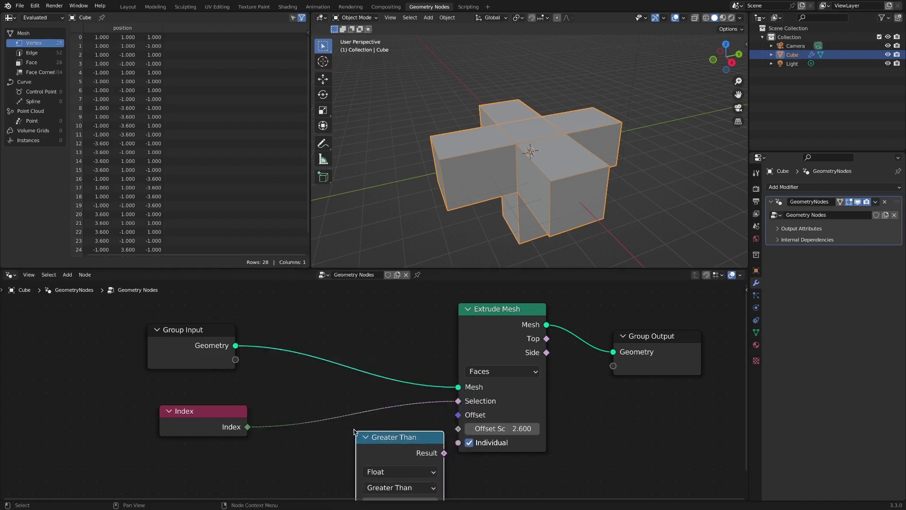
pyautogui.click(397, 472)
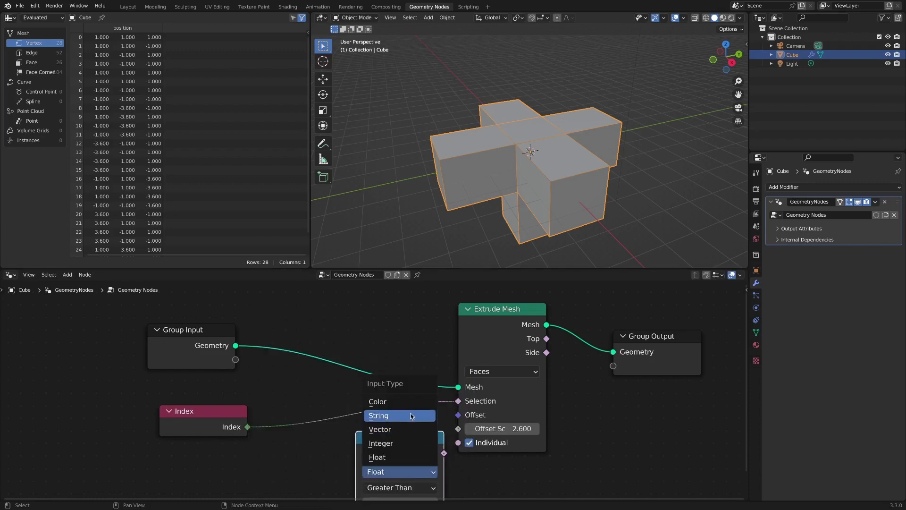
pyautogui.click(410, 442)
pyautogui.press('g')
pyautogui.click(373, 437)
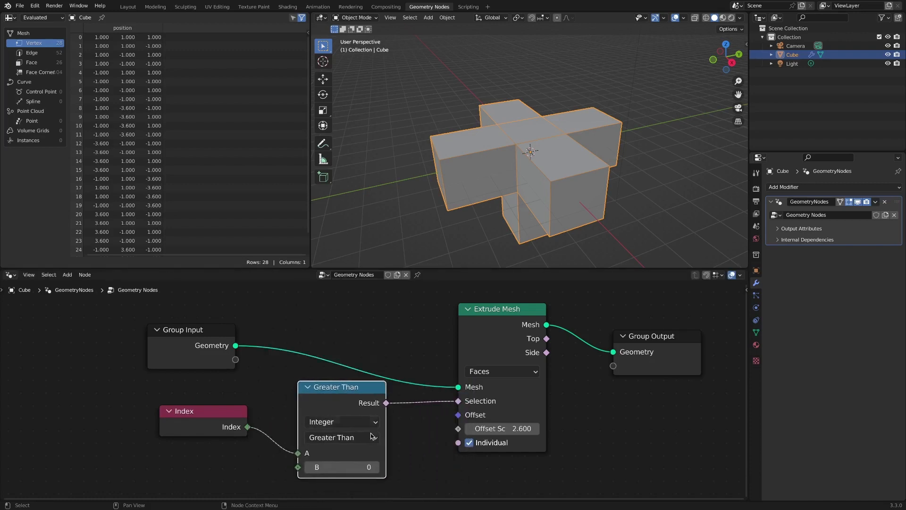
pyautogui.click(373, 437)
pyautogui.click(378, 369)
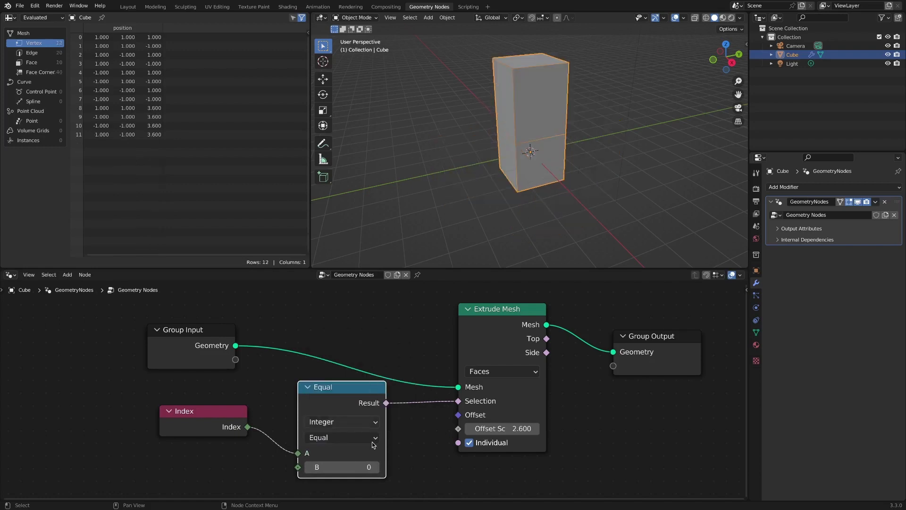
# Step the Equal node's B value up to 6 to test each face index, and return it to 1.
pyautogui.click(377, 470)
pyautogui.click(377, 470)
pyautogui.click(377, 470)
pyautogui.click(377, 470)
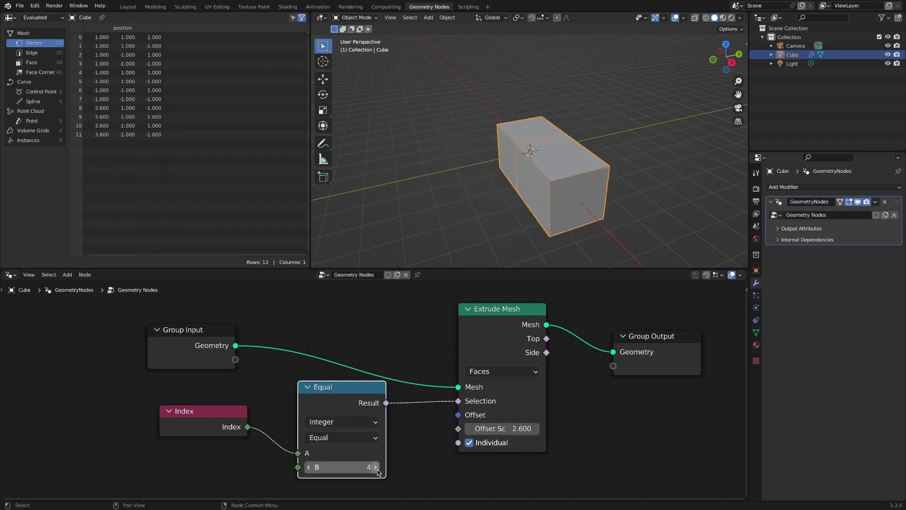
pyautogui.click(378, 470)
pyautogui.click(378, 470)
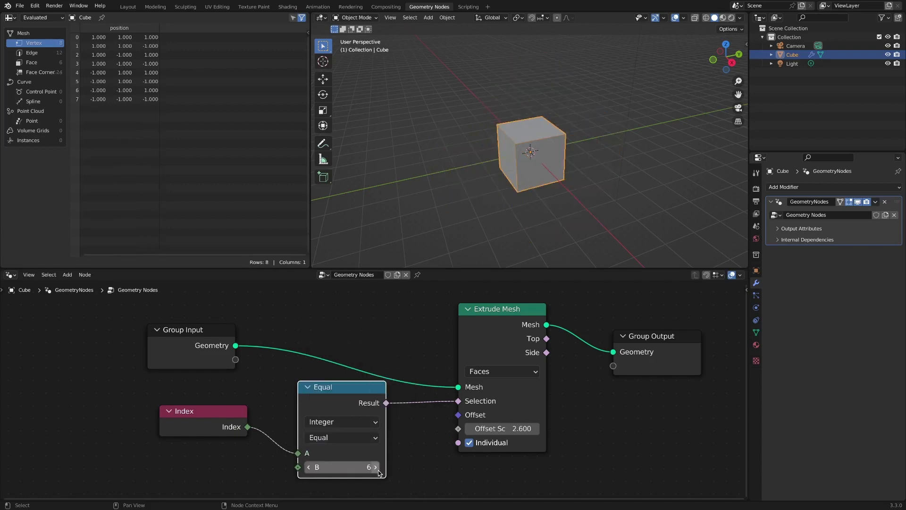
pyautogui.click(308, 467)
pyautogui.click(308, 467)
pyautogui.click(308, 468)
pyautogui.click(308, 467)
pyautogui.click(308, 467)
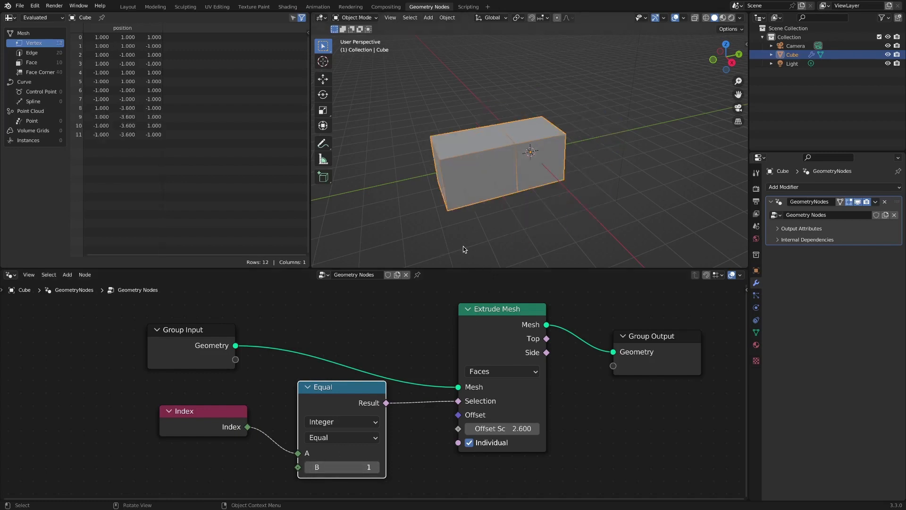
# Spread out the Index, Group Input and Equal nodes to make room before Extrude Mesh.
pyautogui.scroll(-2, 568, 416)
pyautogui.moveTo(568, 420); pyautogui.dragTo(572, 380, button='middle')
pyautogui.moveTo(242, 375); pyautogui.dragTo(162, 373)
pyautogui.moveTo(203, 312); pyautogui.dragTo(139, 317)
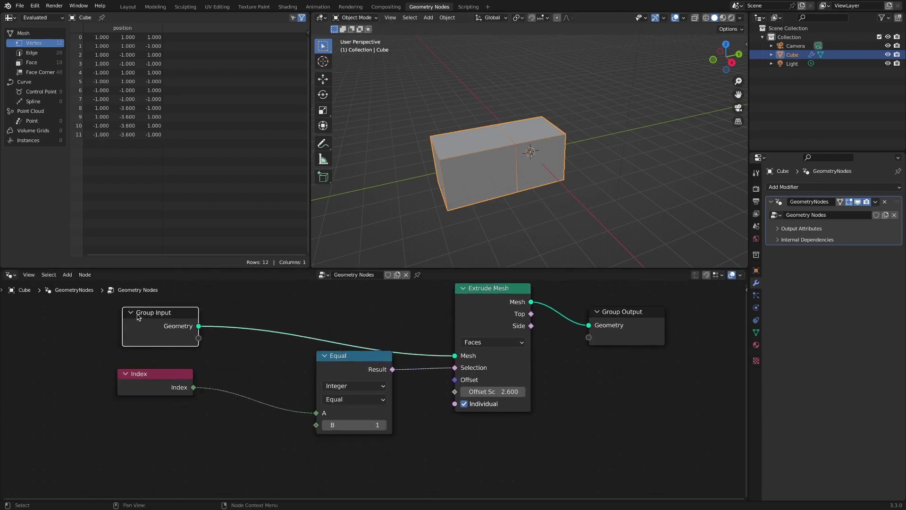
pyautogui.moveTo(349, 356); pyautogui.dragTo(254, 353)
# Add a Vector input node and connect it to the Extrude Mesh Offset.
pyautogui.hotkey('shift', 'a')
pyautogui.moveTo(377, 397)
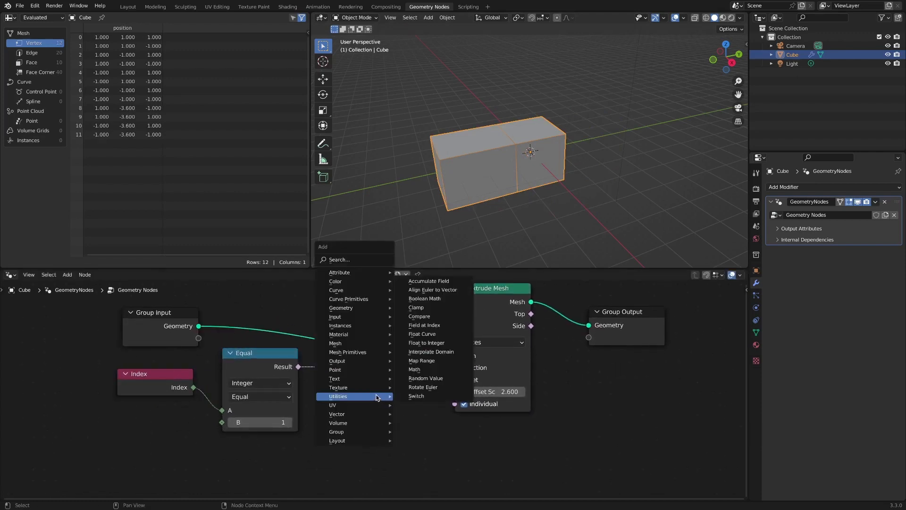
pyautogui.moveTo(380, 317)
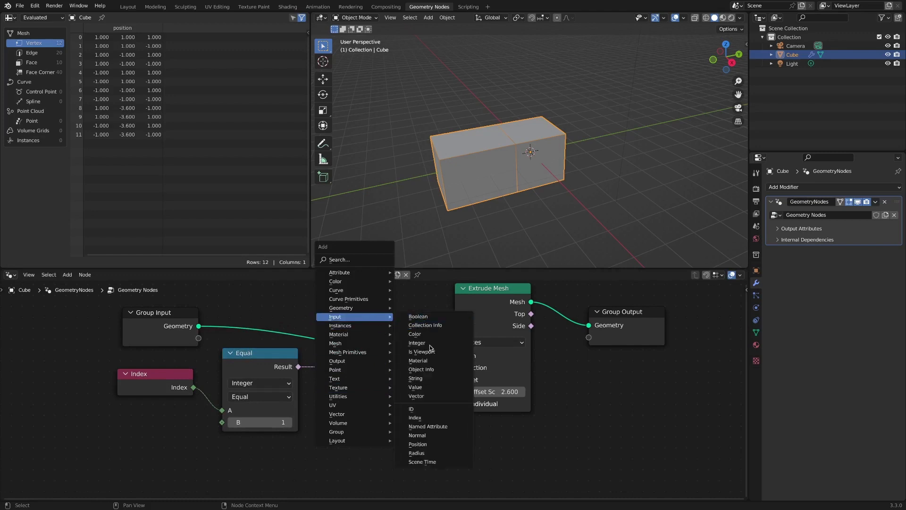
pyautogui.click(424, 396)
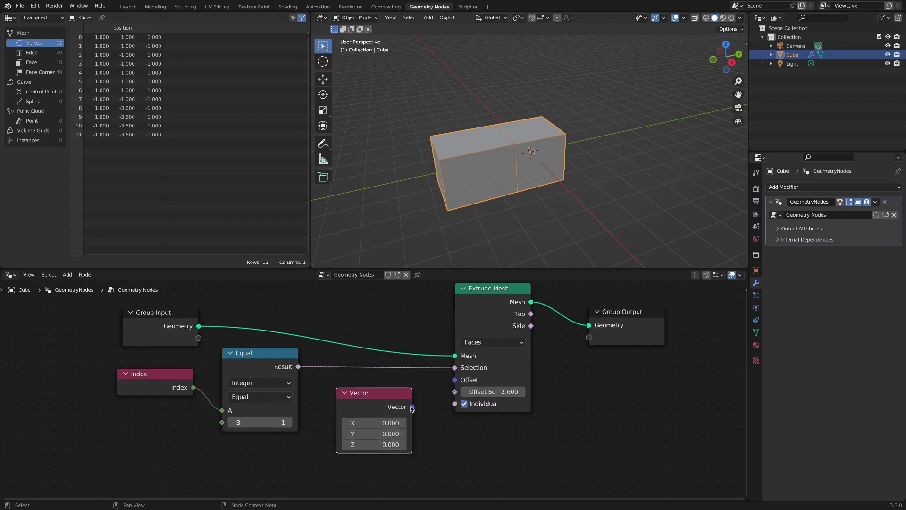
pyautogui.moveTo(411, 407); pyautogui.dragTo(464, 382)
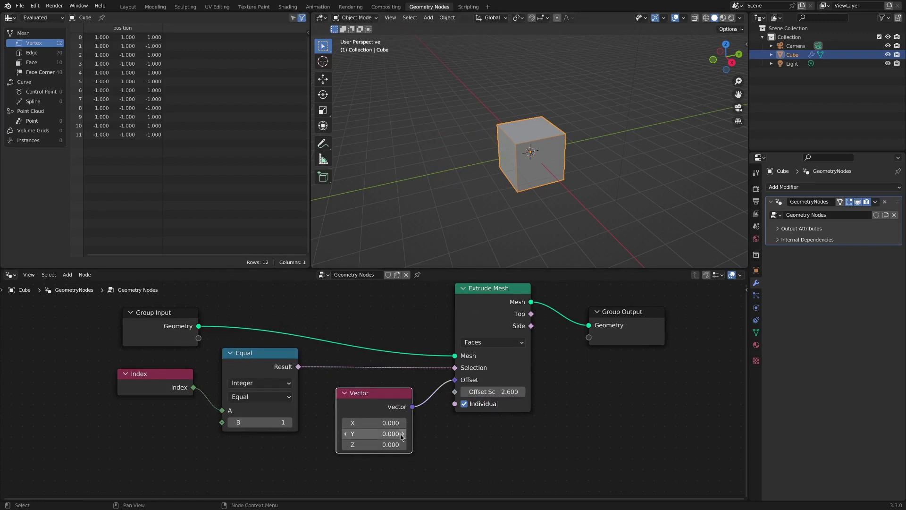
# Set the Vector node's Y to -1.6 and X to 1 to slant the extrusion.
pyautogui.click(386, 433)
pyautogui.write('-2.8')
pyautogui.press('Return')
pyautogui.moveTo(386, 434)
pyautogui.mouseDown()
pyautogui.moveTo(378, 423)
pyautogui.moveTo(387, 423)
pyautogui.mouseUp()
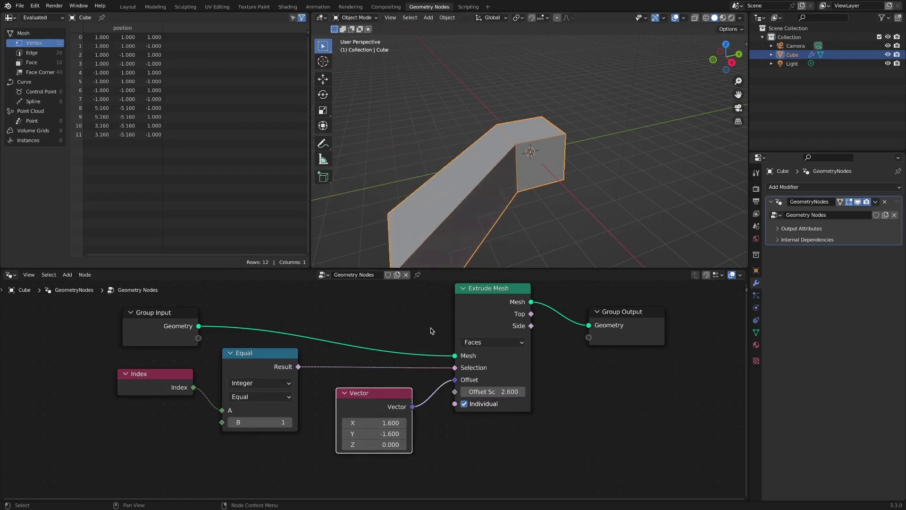
pyautogui.moveTo(519, 173)
pyautogui.mouseDown(button='middle')
pyautogui.moveTo(539, 200)
pyautogui.moveTo(535, 167)
pyautogui.mouseUp(button='middle')
pyautogui.scroll(-1, 539, 201)
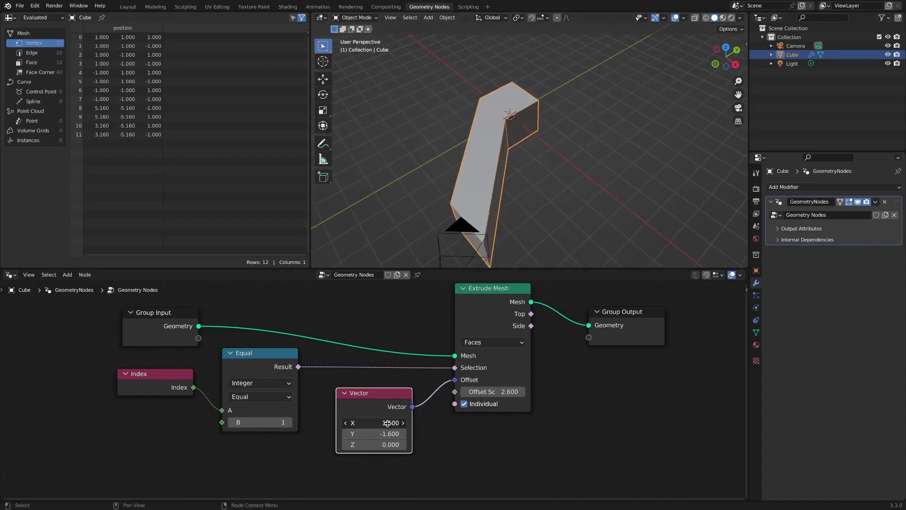
pyautogui.moveTo(387, 422); pyautogui.dragTo(385, 423)
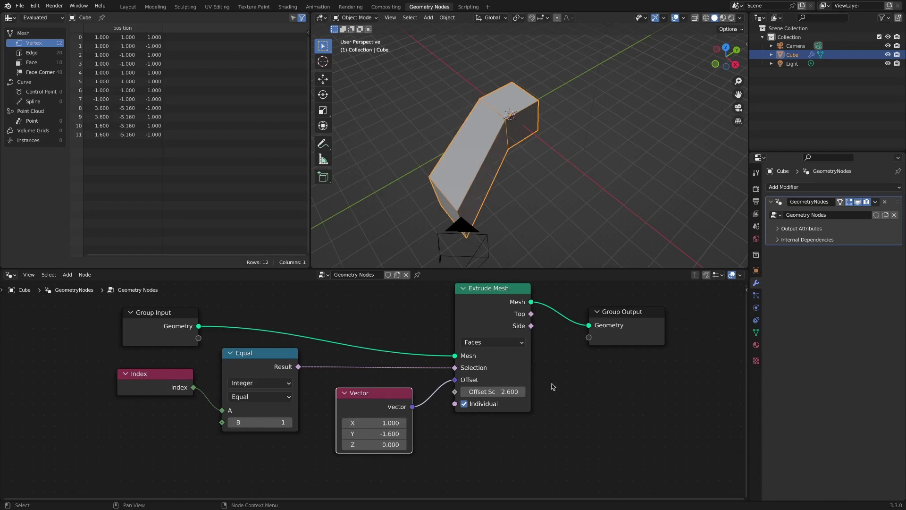
# Insert a duplicate Extrude Mesh node before Group Output and connect the first node's Top to the duplicate's Selection.
pyautogui.moveTo(561, 378); pyautogui.dragTo(494, 372, button='middle')
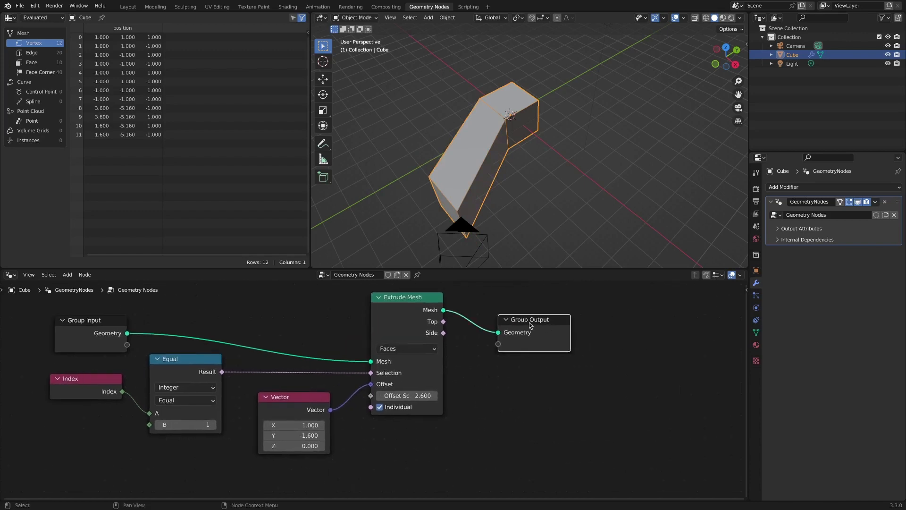
pyautogui.moveTo(531, 320); pyautogui.dragTo(637, 316)
pyautogui.click(414, 298)
pyautogui.hotkey('shift', 'd')
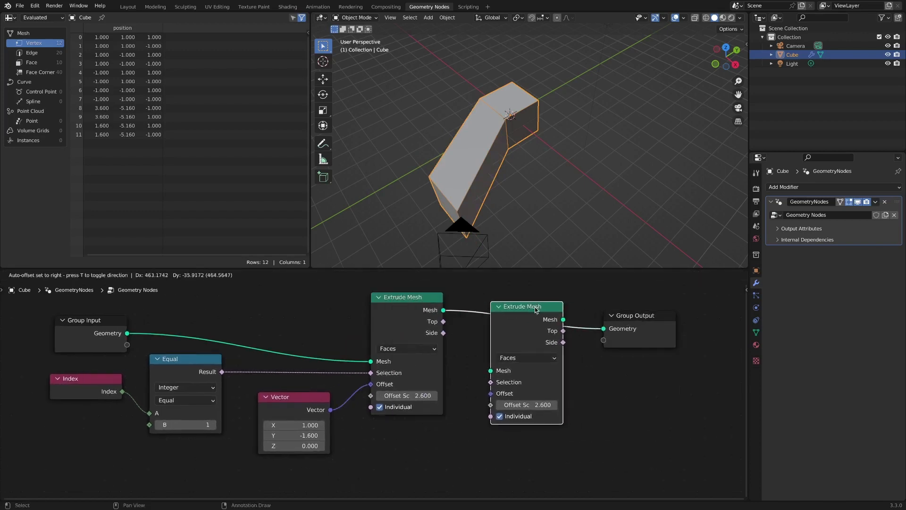
pyautogui.click(543, 307)
pyautogui.moveTo(440, 322); pyautogui.dragTo(444, 324)
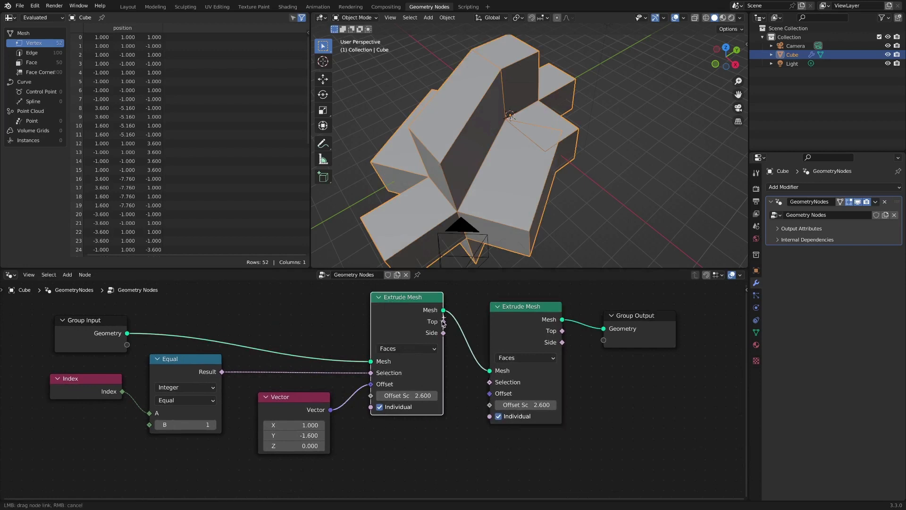
pyautogui.moveTo(483, 375); pyautogui.dragTo(496, 382)
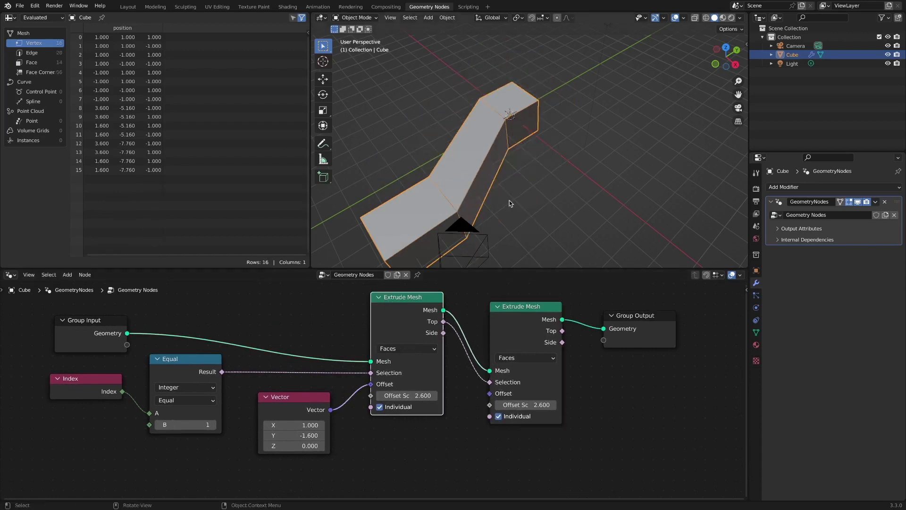
# Set the second Extrude Mesh's Offset Scale to 2.2 and drive its Selection from the first node's Side instead of Top.
pyautogui.keyDown('shift'); pyautogui.moveTo(508, 200); pyautogui.dragTo(539, 168, button='middle'); pyautogui.keyUp('shift')
pyautogui.moveTo(538, 404)
pyautogui.mouseDown()
pyautogui.moveTo(519, 404)
pyautogui.moveTo(539, 404)
pyautogui.mouseUp()
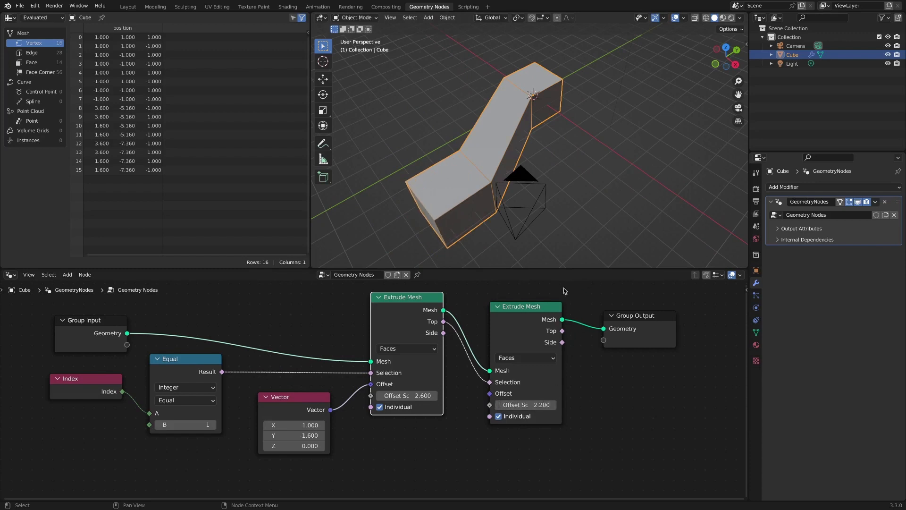
pyautogui.moveTo(438, 336); pyautogui.dragTo(456, 339)
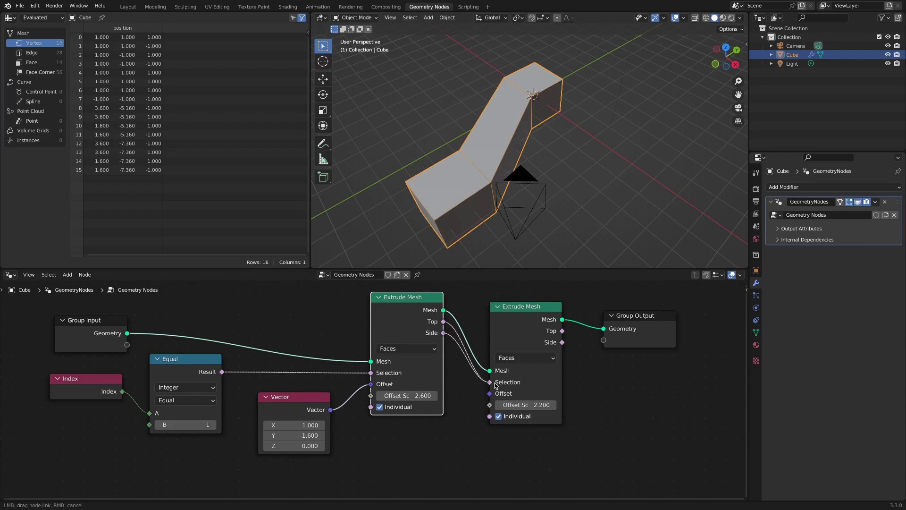
pyautogui.moveTo(495, 384); pyautogui.dragTo(494, 382)
pyautogui.moveTo(575, 150)
pyautogui.mouseDown(button='middle')
pyautogui.moveTo(580, 168)
pyautogui.moveTo(571, 141)
pyautogui.moveTo(598, 165)
pyautogui.moveTo(561, 154)
pyautogui.mouseUp(button='middle')
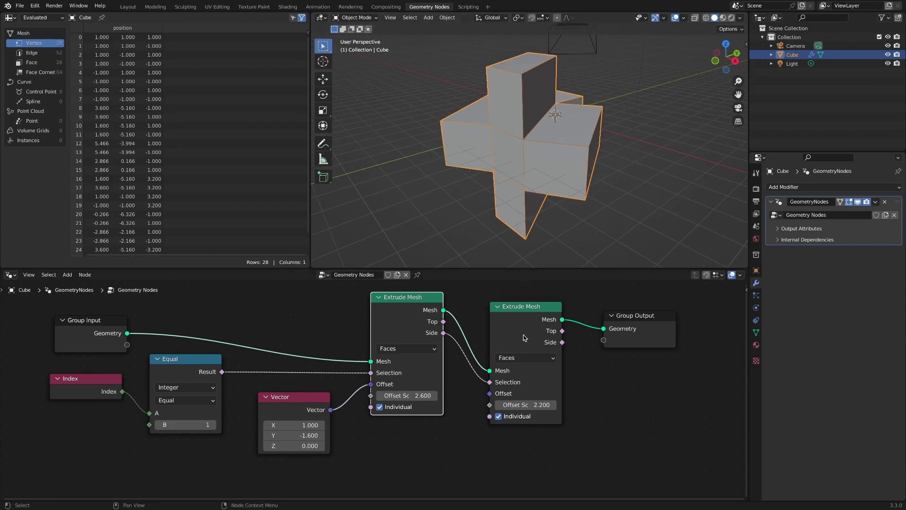
# Move the second Extrude Mesh and Group Output away from the first Extrude Mesh to make room between them.
pyautogui.keyDown('ctrl'); pyautogui.keyDown('alt'); pyautogui.moveTo(462, 400); pyautogui.dragTo(450, 407); pyautogui.keyUp('alt'); pyautogui.keyUp('ctrl')
pyautogui.keyDown('alt'); pyautogui.moveTo(449, 408); pyautogui.dragTo(418, 406); pyautogui.keyUp('alt')
pyautogui.moveTo(437, 297); pyautogui.dragTo(707, 433)
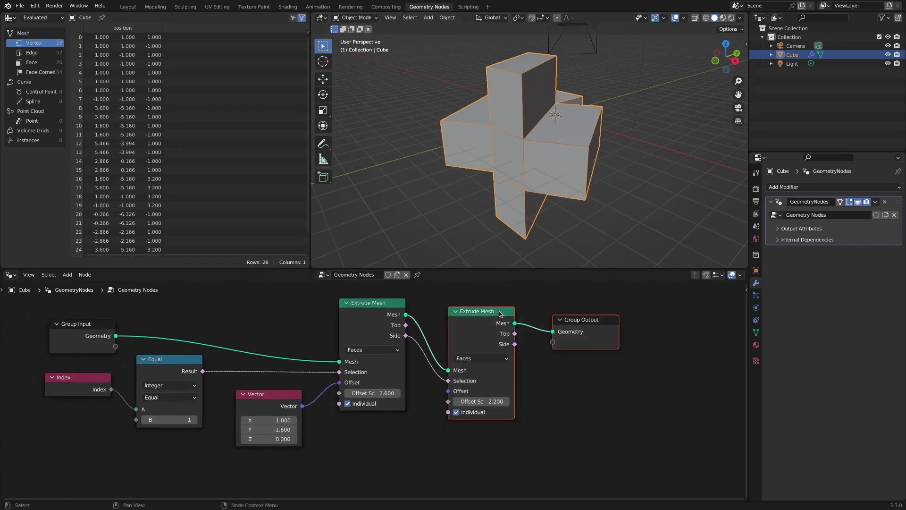
pyautogui.moveTo(491, 311); pyautogui.dragTo(592, 310)
# Insert a Boolean Math node set to Subtract between the first Extrude Mesh's Side and the second one's Selection.
pyautogui.click(469, 400)
pyautogui.hotkey('shift', 'a')
pyautogui.moveTo(466, 395)
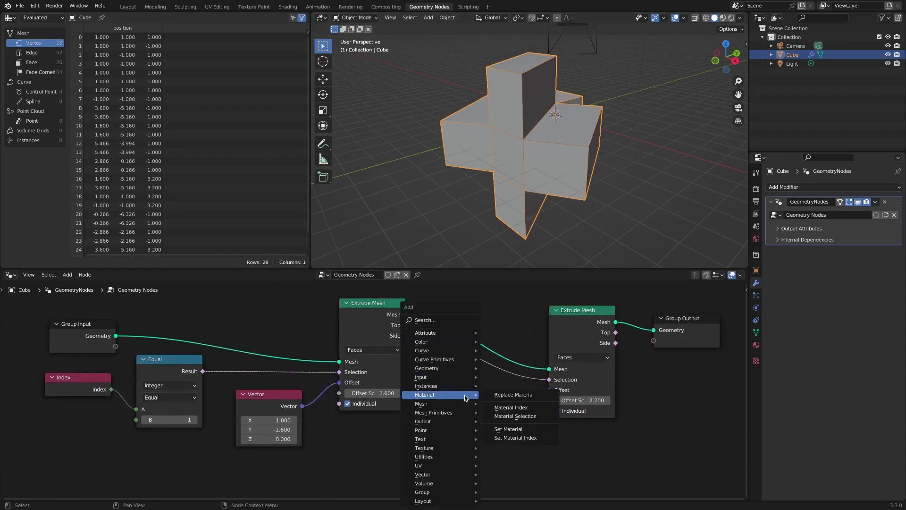
pyautogui.moveTo(467, 456)
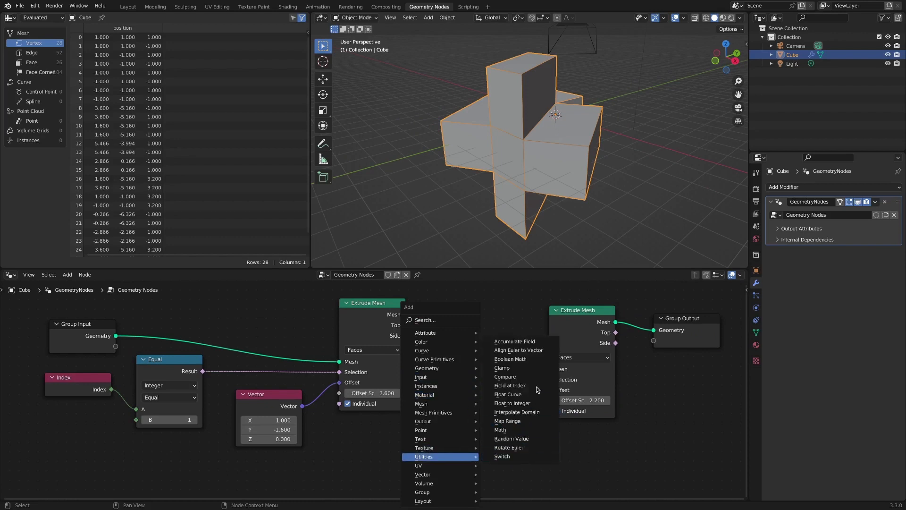
pyautogui.click(539, 361)
pyautogui.click(486, 409)
pyautogui.click(489, 411)
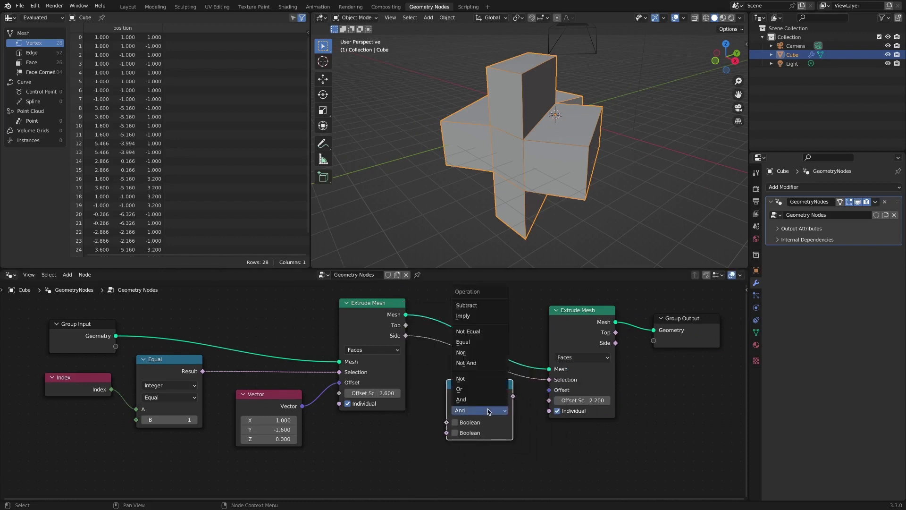
pyautogui.click(467, 305)
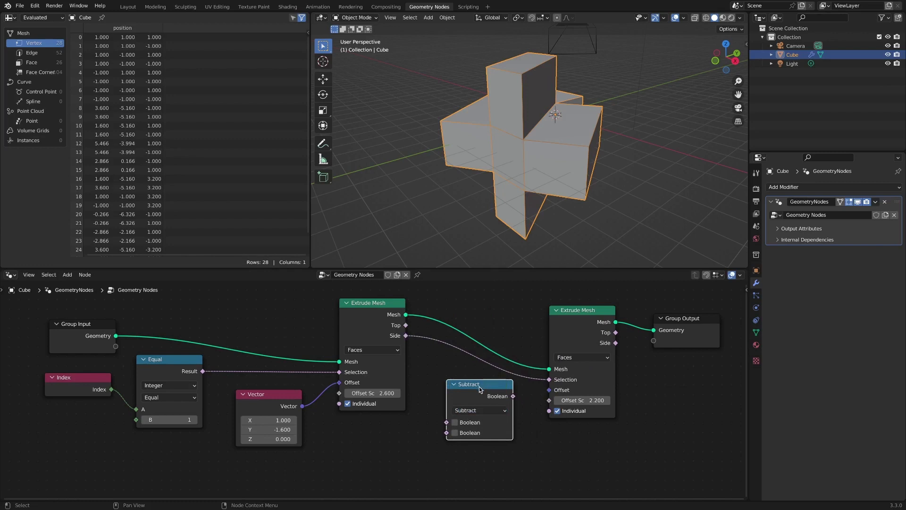
pyautogui.moveTo(479, 386); pyautogui.dragTo(482, 360)
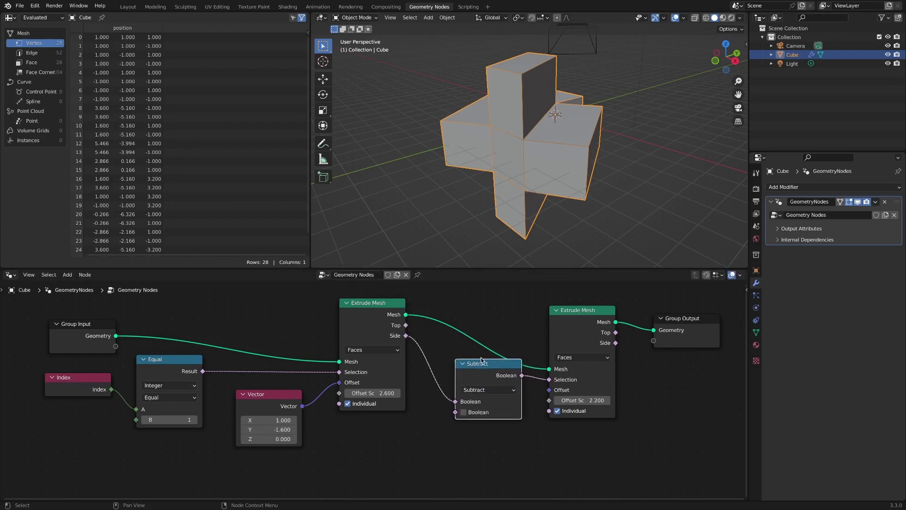
# Duplicate the Index node, place the copy below the Vector node and shift the Vector node aside.
pyautogui.click(409, 447)
pyautogui.hotkey('shift', 'd')
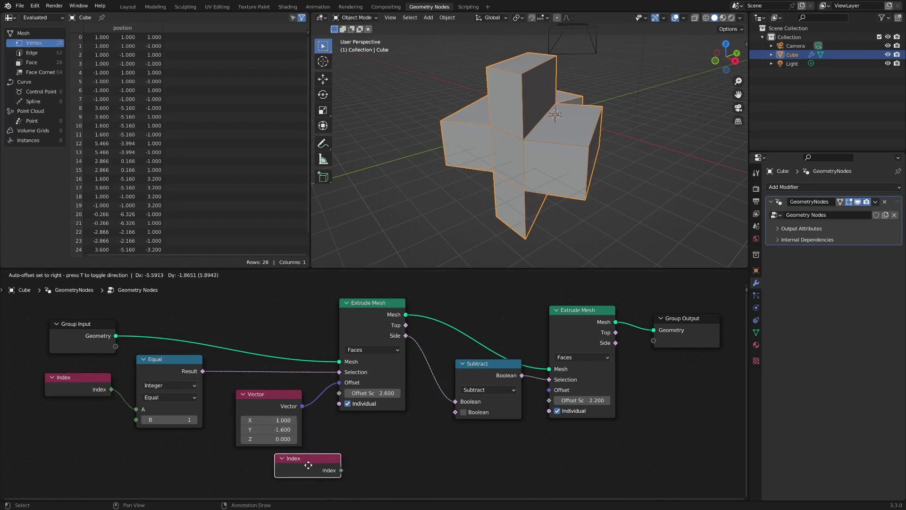
pyautogui.click(305, 468)
pyautogui.moveTo(272, 397); pyautogui.dragTo(260, 393)
# Add a Math node beside the duplicated Index node and set its operation to Wrap.
pyautogui.click(386, 454)
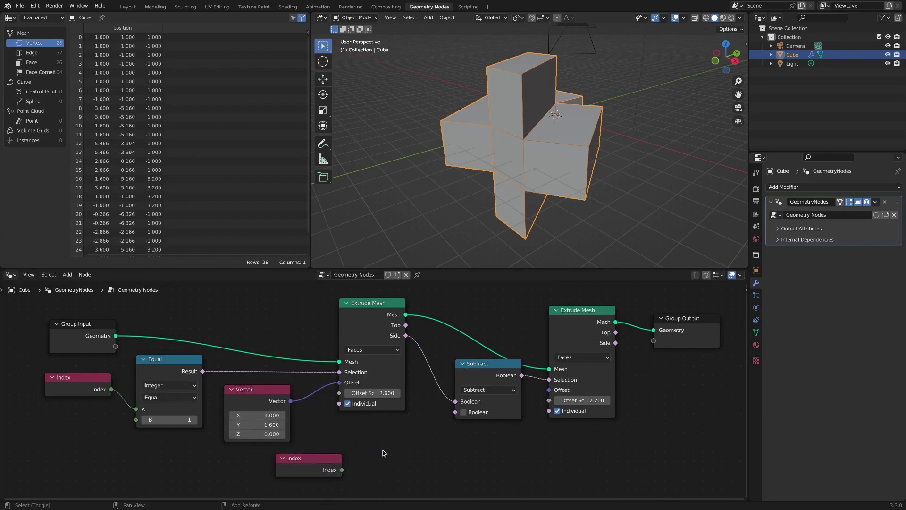
pyautogui.hotkey('shift', 'a')
pyautogui.moveTo(385, 449)
pyautogui.click(418, 420)
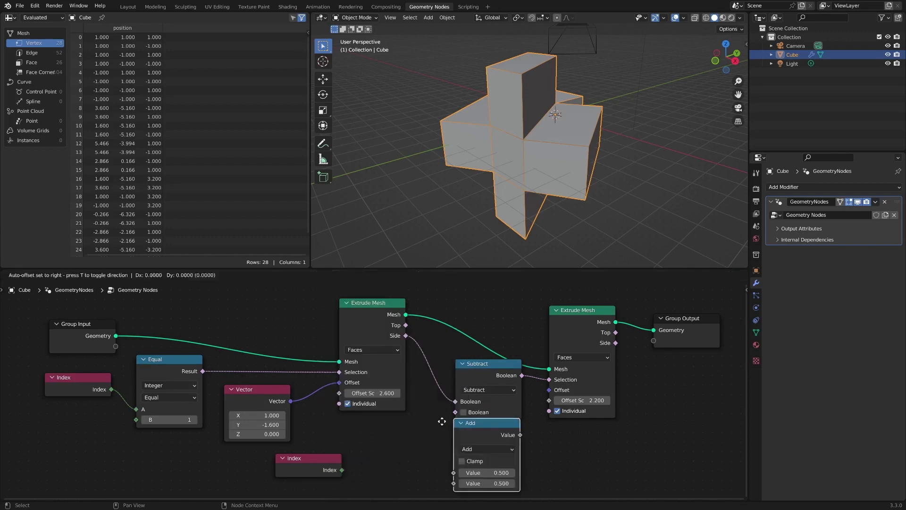
pyautogui.click(372, 427)
pyautogui.scroll(-1, 457, 446)
pyautogui.moveTo(459, 448); pyautogui.dragTo(461, 421, button='middle')
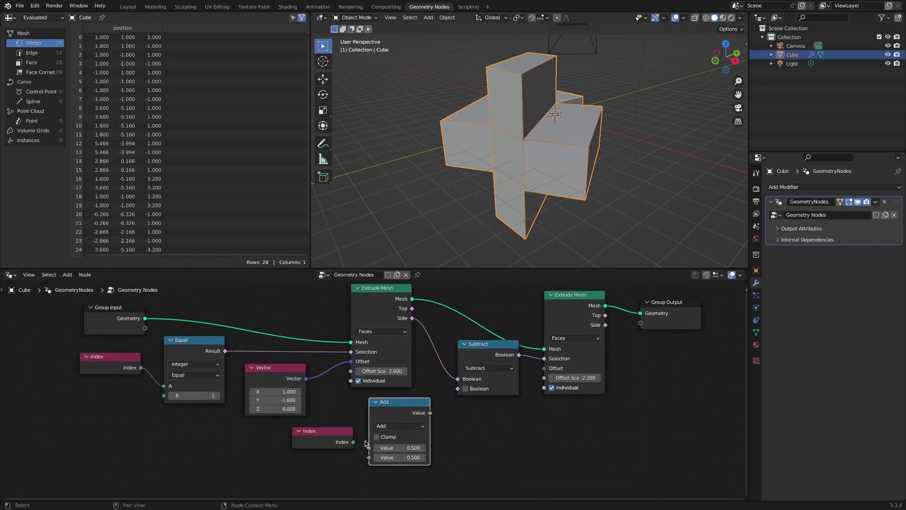
pyautogui.click(413, 427)
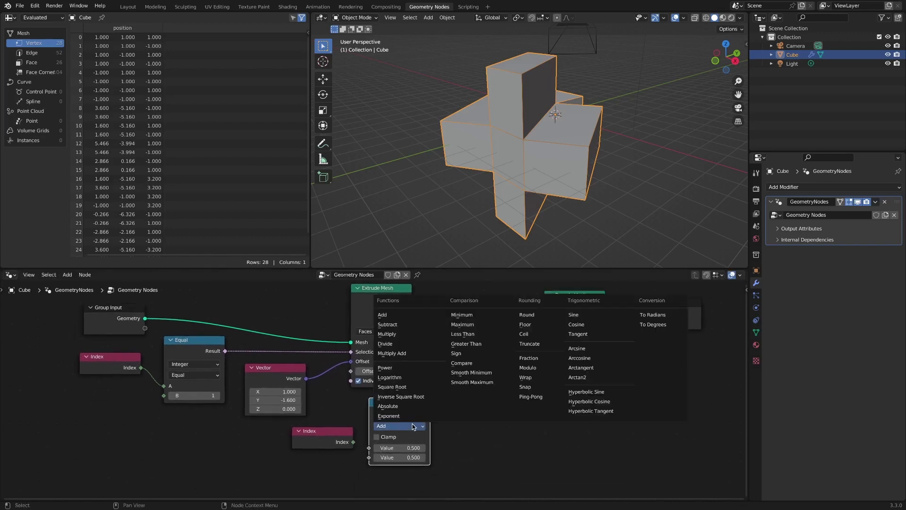
pyautogui.click(538, 377)
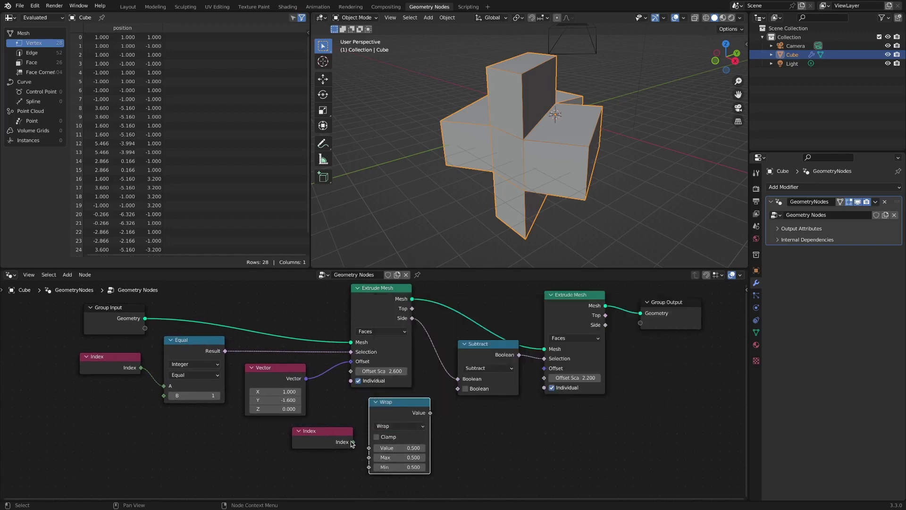
# Connect the copied Index to Wrap's Value and Wrap's output to Subtract's second Boolean, with Max 2 and Min 0.
pyautogui.moveTo(353, 441); pyautogui.dragTo(369, 448)
pyautogui.moveTo(431, 413); pyautogui.dragTo(458, 388)
pyautogui.click(411, 457)
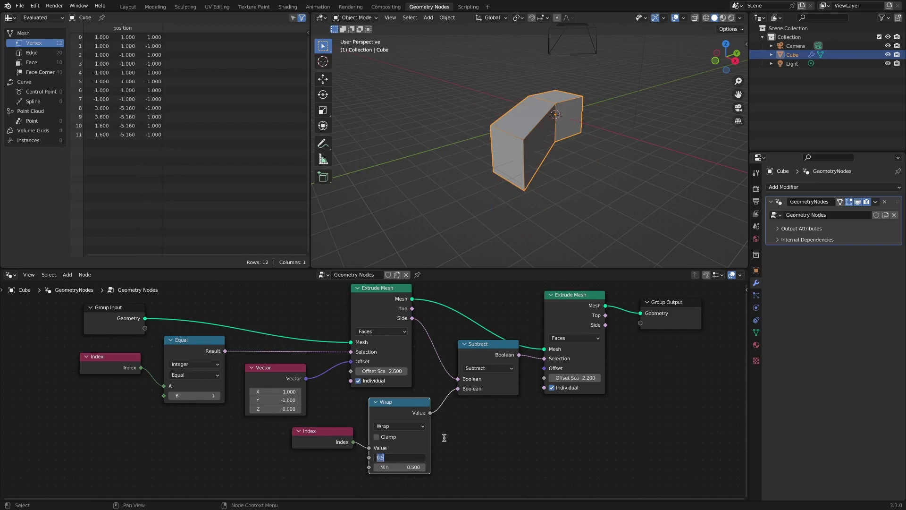
pyautogui.write('2')
pyautogui.press('Return')
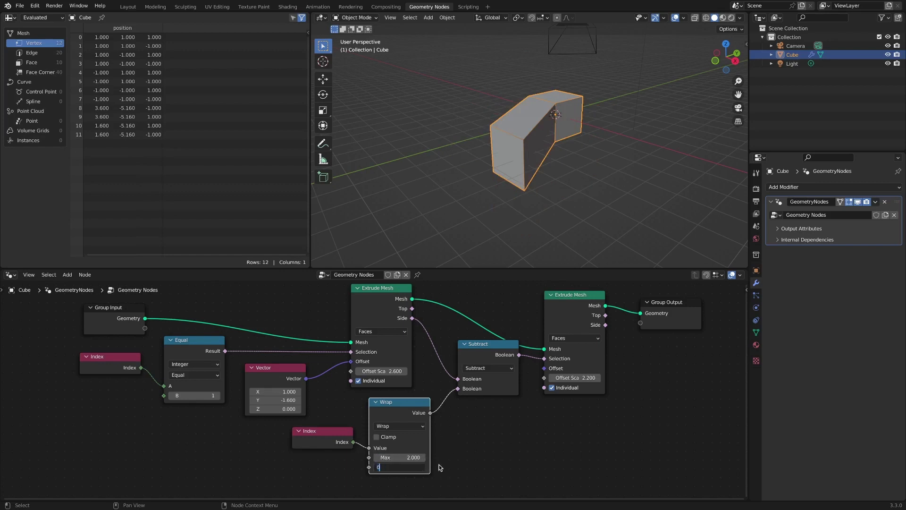
pyautogui.write('0')
pyautogui.press('Return')
pyautogui.moveTo(540, 211); pyautogui.dragTo(535, 225, button='middle')
# Mute and unmute the Subtract, Wrap and copied Index nodes to compare results, and set Wrap's Min to -1.2.
pyautogui.moveTo(578, 296); pyautogui.dragTo(602, 291)
pyautogui.click(490, 355)
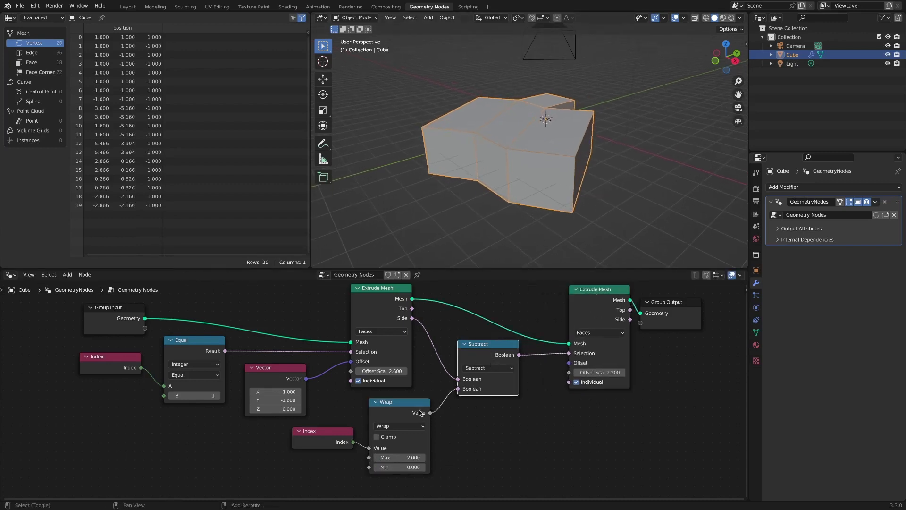
pyautogui.keyDown('shift'); pyautogui.click(415, 402); pyautogui.keyUp('shift')
pyautogui.keyDown('shift'); pyautogui.click(338, 430); pyautogui.keyUp('shift')
pyautogui.press('m')
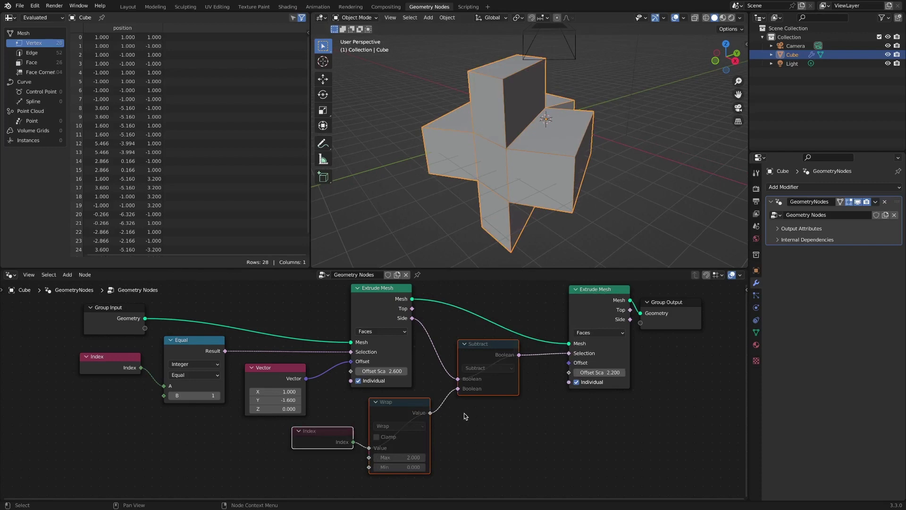
pyautogui.press('m')
pyautogui.click(477, 431)
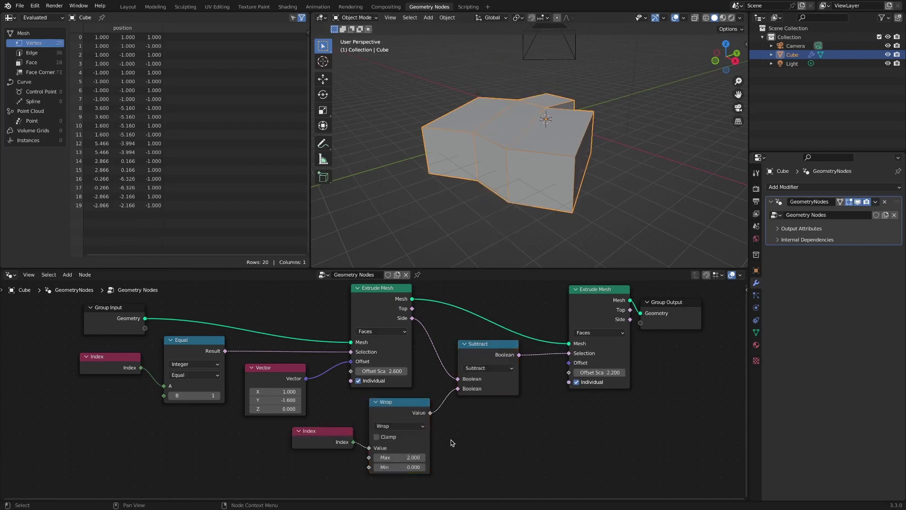
pyautogui.moveTo(407, 466); pyautogui.dragTo(407, 468)
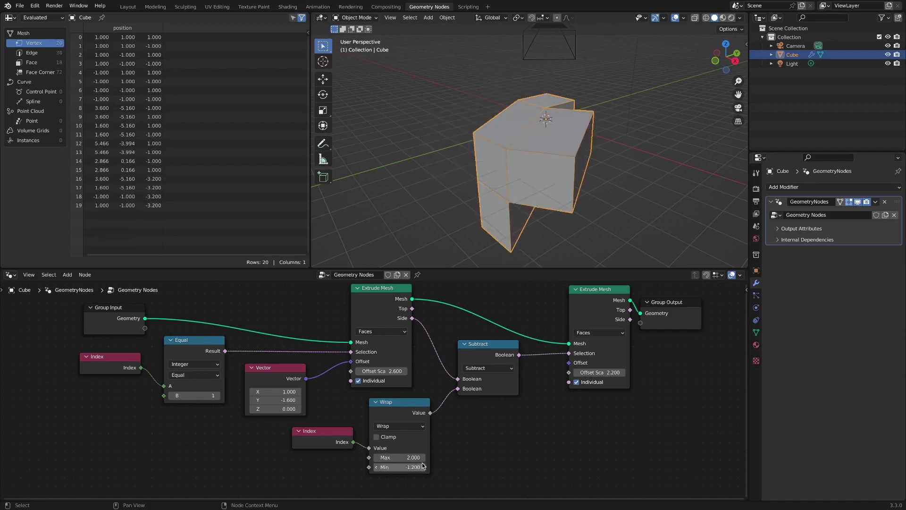
# Delete the Subtract, second Extrude Mesh, Wrap and copied Index nodes.
pyautogui.click(510, 346)
pyautogui.press('x')
pyautogui.click(592, 351)
pyautogui.press('x')
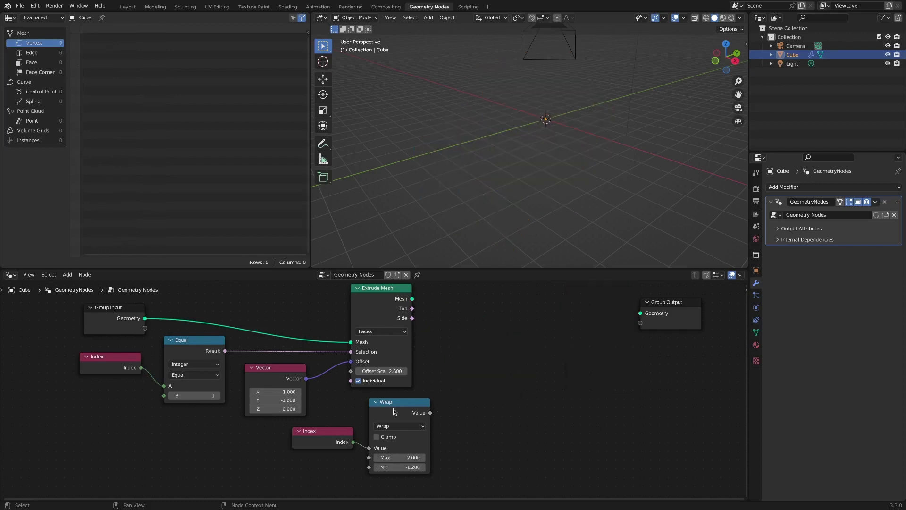
pyautogui.click(394, 412)
pyautogui.press('x')
pyautogui.click(333, 433)
pyautogui.press('x')
# Connect the remaining Extrude Mesh's Mesh output to Group Output and delete the Vector node.
pyautogui.moveTo(411, 299); pyautogui.dragTo(640, 313)
pyautogui.scroll(-1, 539, 352)
pyautogui.moveTo(556, 203); pyautogui.dragTo(543, 217, button='middle')
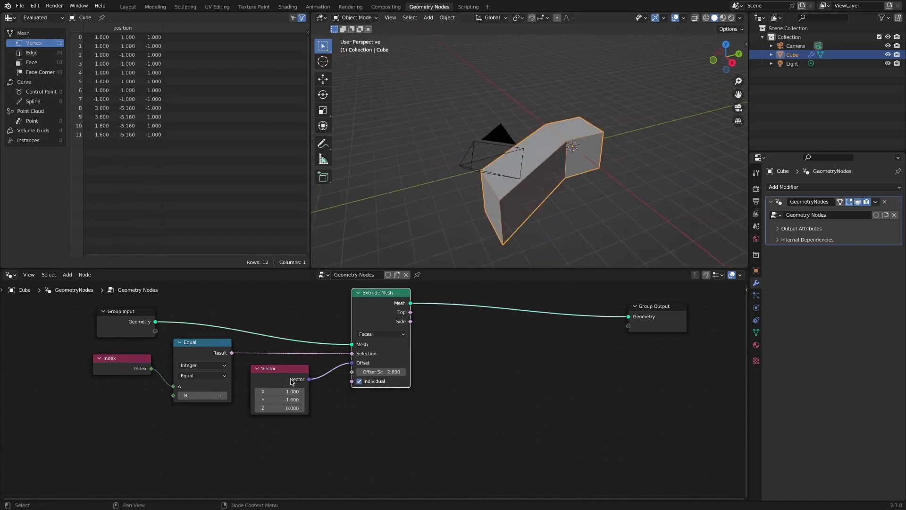
pyautogui.click(293, 384)
pyautogui.press('x')
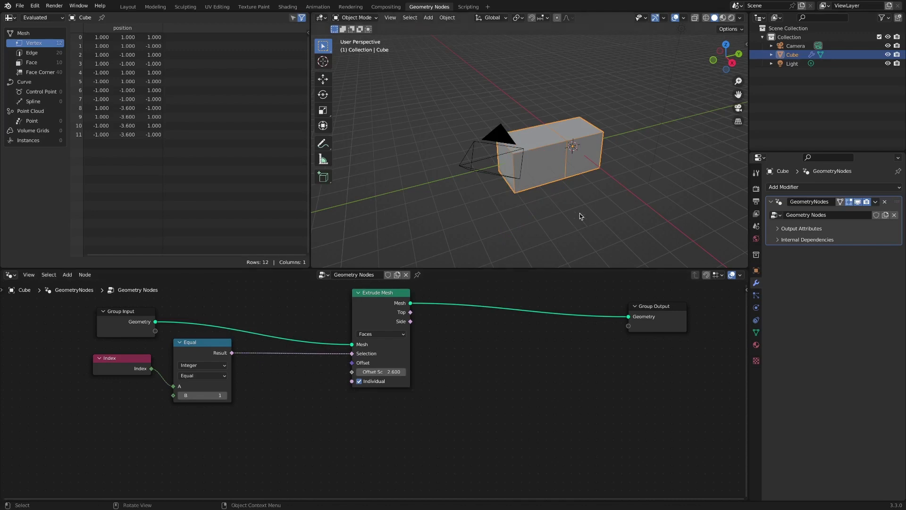
# Duplicate the Extrude Mesh node onto the link to Group Output and connect the original's Top to the copy's Selection.
pyautogui.scroll(3, 576, 202)
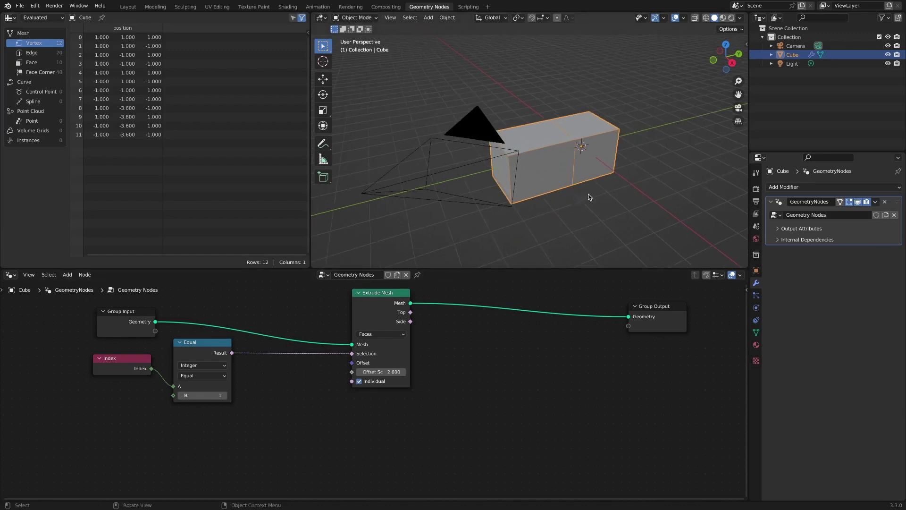
pyautogui.click(390, 297)
pyautogui.hotkey('shift', 'd')
pyautogui.click(570, 307)
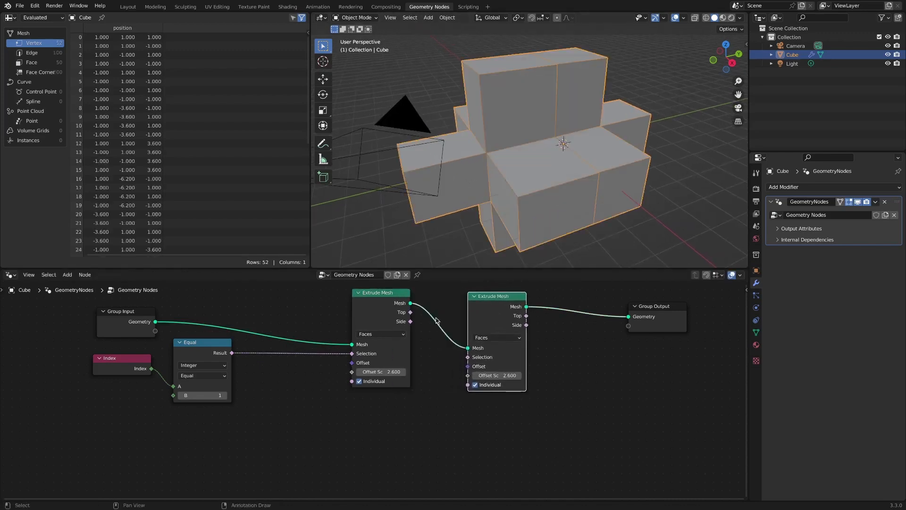
pyautogui.moveTo(409, 314); pyautogui.dragTo(468, 357)
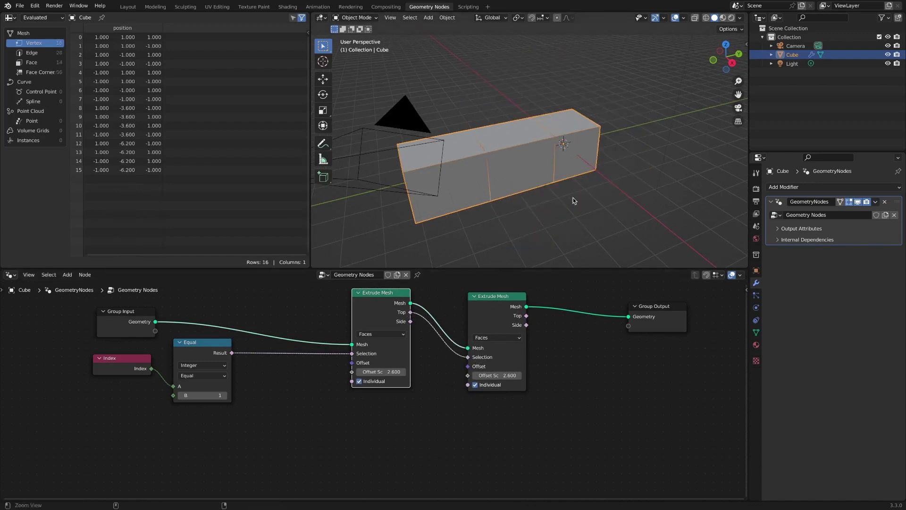
pyautogui.moveTo(576, 196); pyautogui.dragTo(602, 193, button='middle')
# Move Group Output further away and insert a Set Position node between it and the second Extrude Mesh.
pyautogui.scroll(1, 569, 356)
pyautogui.moveTo(570, 356); pyautogui.dragTo(545, 377, button='middle')
pyautogui.moveTo(659, 327); pyautogui.dragTo(713, 330)
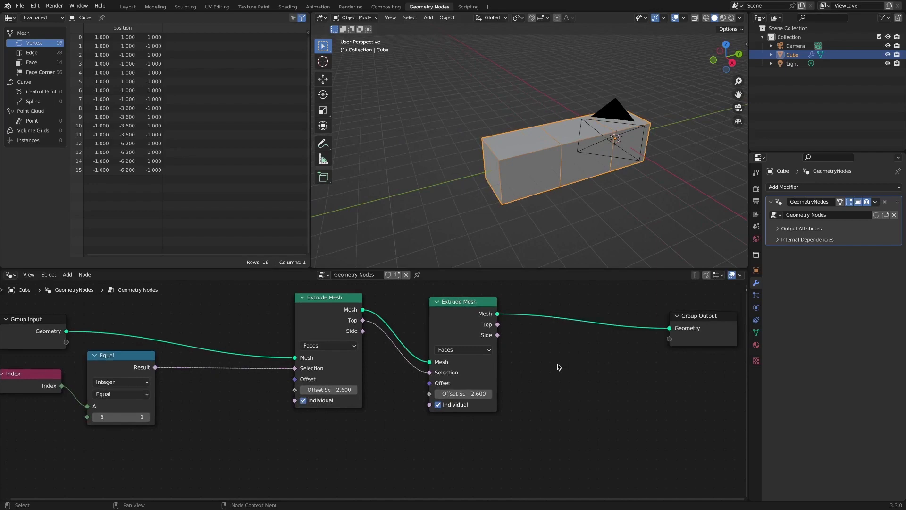
pyautogui.hotkey('shift', 'a')
pyautogui.moveTo(559, 280)
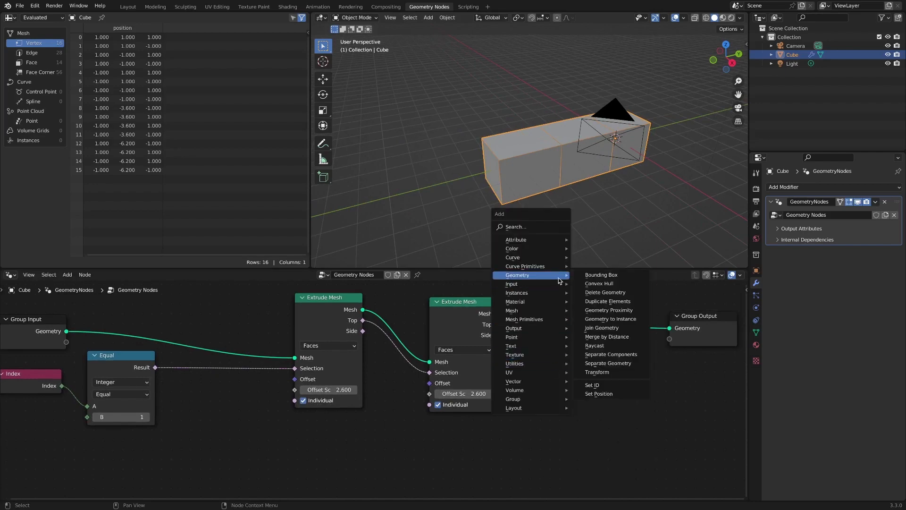
pyautogui.click(598, 394)
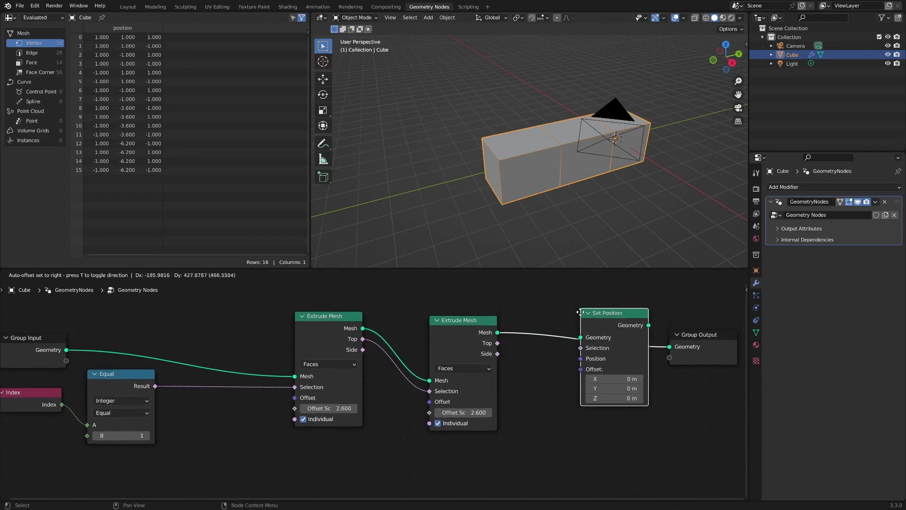
pyautogui.click(562, 317)
# Add a Vector Rotate node and place it below the second Extrude Mesh and Set Position nodes.
pyautogui.scroll(-2, 515, 387)
pyautogui.moveTo(504, 390); pyautogui.dragTo(520, 368, button='middle')
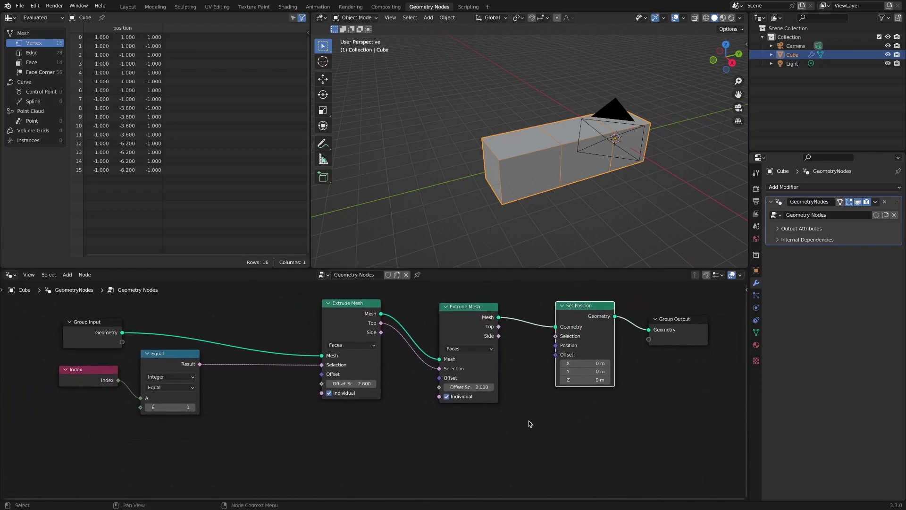
pyautogui.hotkey('shift', 'a')
pyautogui.moveTo(562, 412)
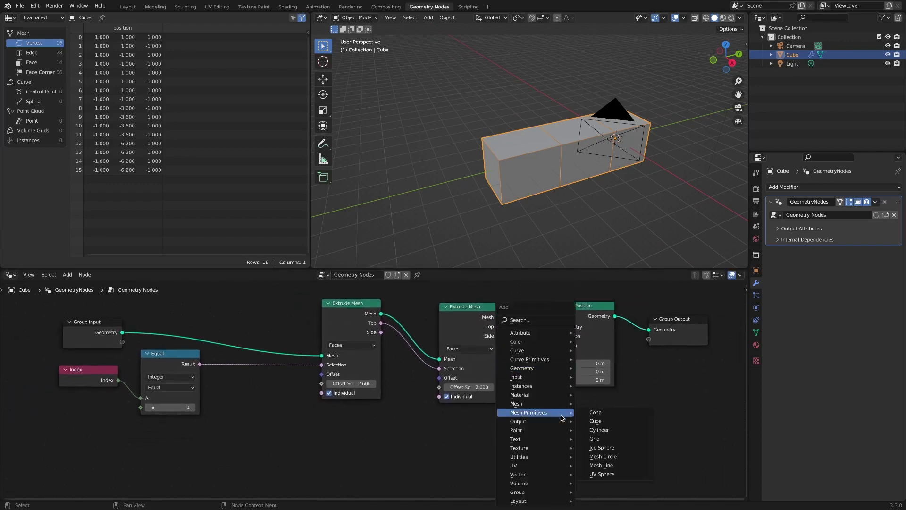
pyautogui.moveTo(564, 474)
pyautogui.click(622, 474)
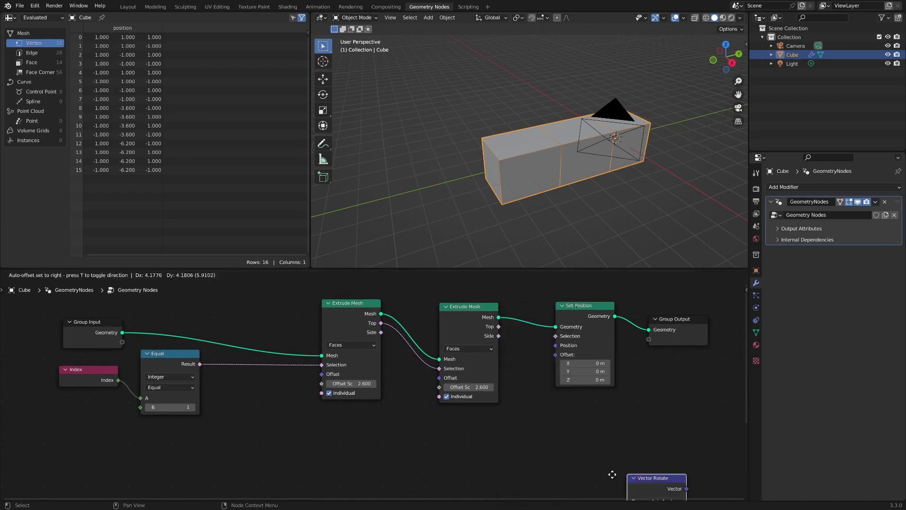
pyautogui.click(500, 420)
# Add a Position node feeding Vector Rotate's Vector input and connect Vector Rotate's output to Set Position's Position.
pyautogui.hotkey('shift', 'a')
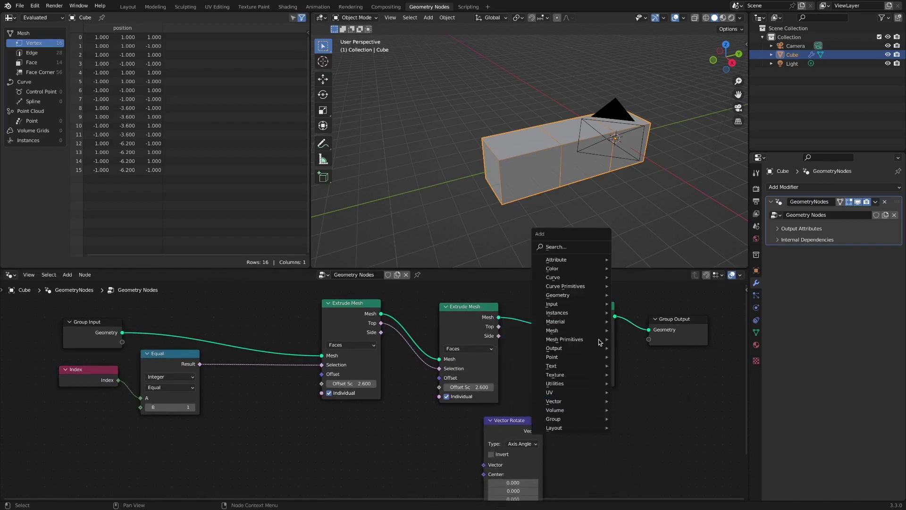
pyautogui.moveTo(600, 304)
pyautogui.click(657, 433)
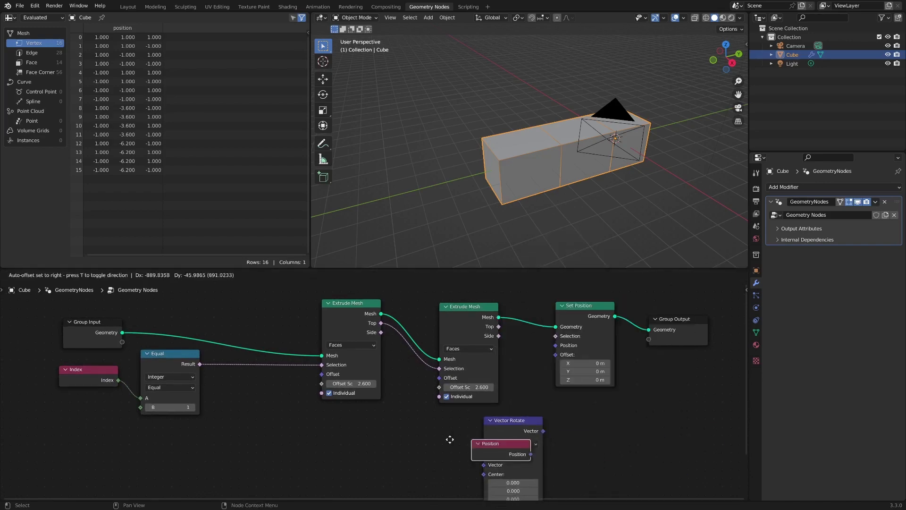
pyautogui.click(378, 438)
pyautogui.moveTo(416, 449); pyautogui.dragTo(483, 465)
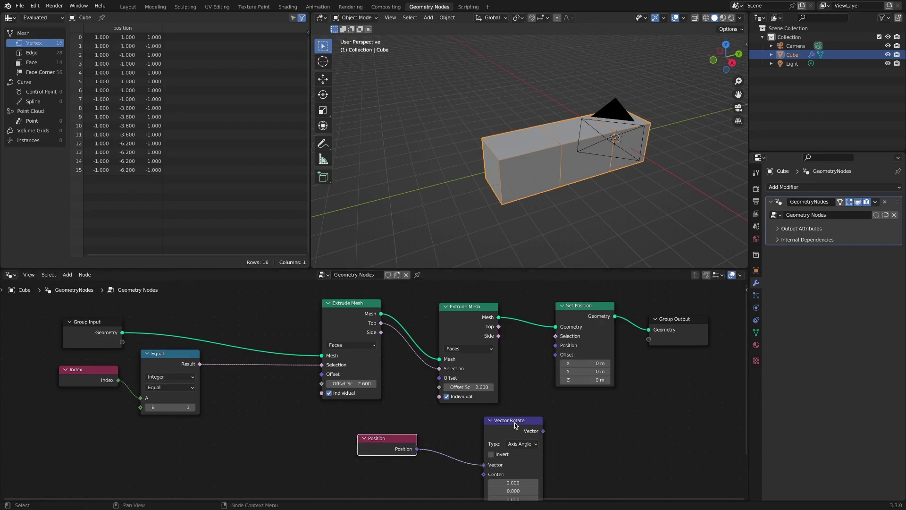
pyautogui.moveTo(516, 424); pyautogui.dragTo(555, 345)
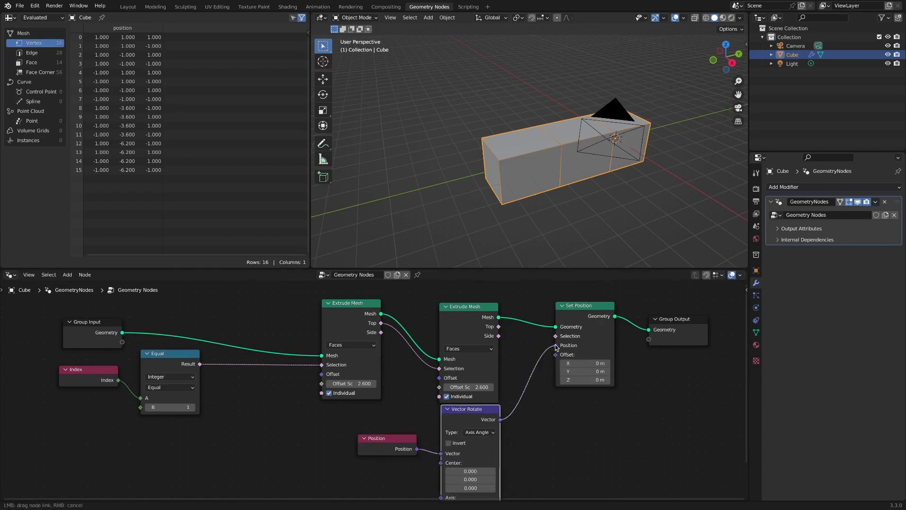
# Try a Vector Rotate angle on the whole mesh, undo it, and connect the second Extrude Mesh's Top to Set Position's Selection.
pyautogui.keyDown('shift'); pyautogui.scroll(-2, 550, 397); pyautogui.keyUp('shift')
pyautogui.scroll(-2, 550, 391)
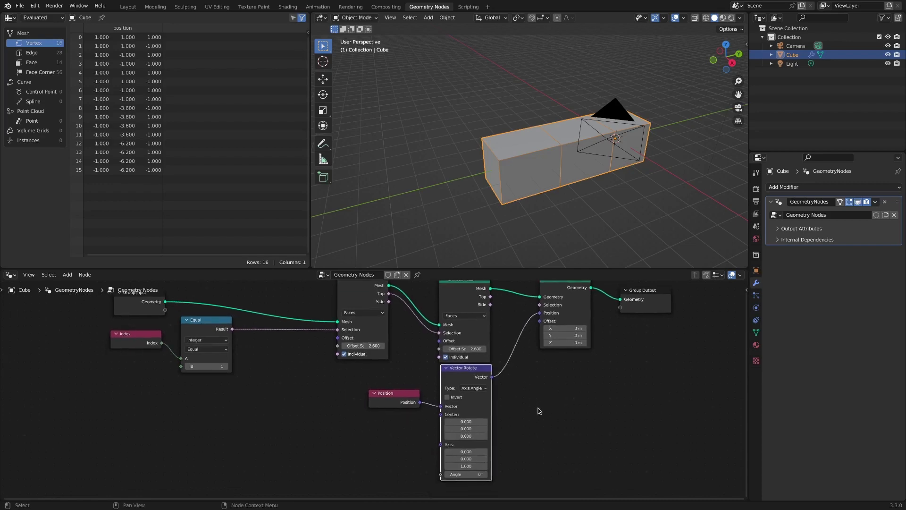
pyautogui.moveTo(472, 474); pyautogui.dragTo(467, 474)
pyautogui.hotkey('ctrl', 'z')
pyautogui.moveTo(490, 296); pyautogui.dragTo(540, 305)
# Try rotating the extruded end about the Z axis, undo the angle, and set the Vector Rotate axis to X 1, Y 0, Z 0.
pyautogui.moveTo(472, 473)
pyautogui.mouseDown()
pyautogui.moveTo(529, 469)
pyautogui.moveTo(472, 474)
pyautogui.mouseUp()
pyautogui.moveTo(416, 470); pyautogui.dragTo(486, 470)
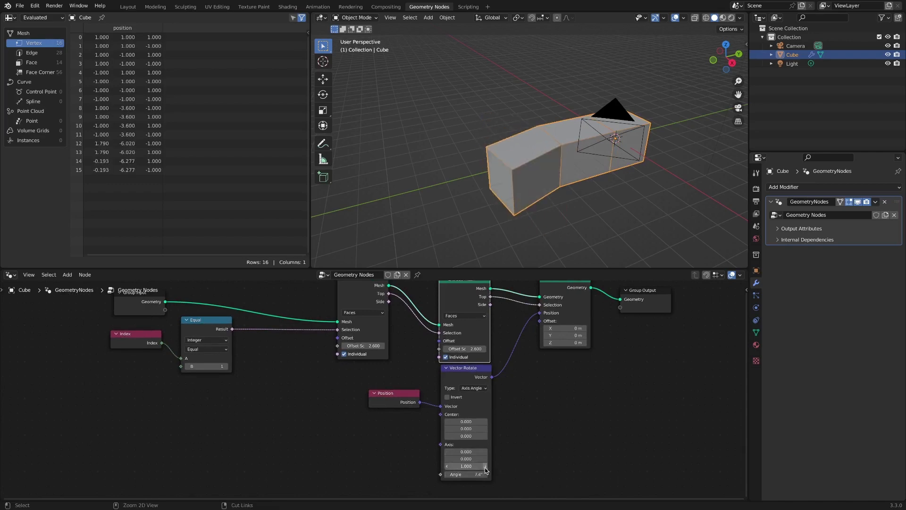
pyautogui.hotkey('ctrl', 'z')
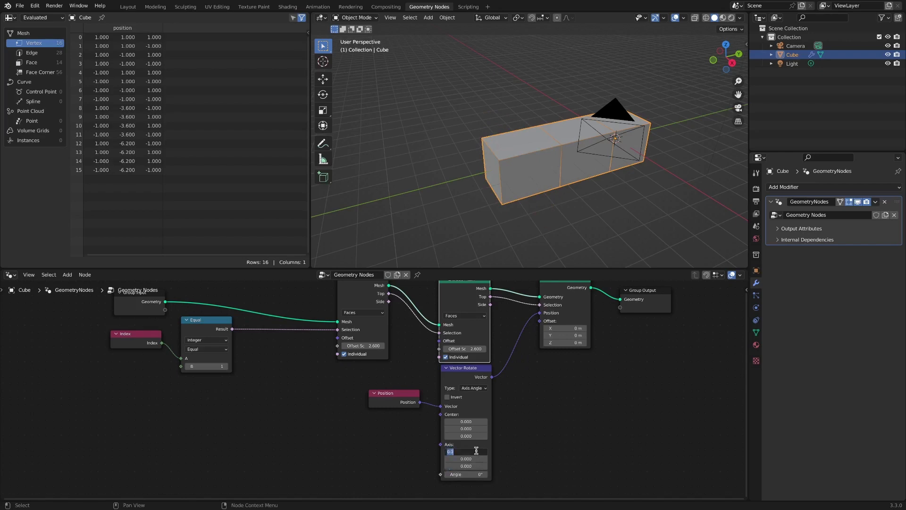
pyautogui.press('Return')
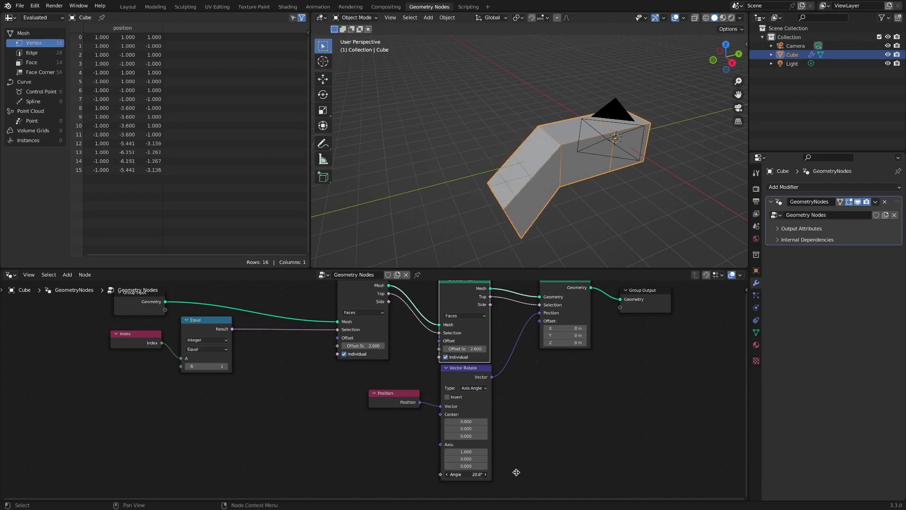